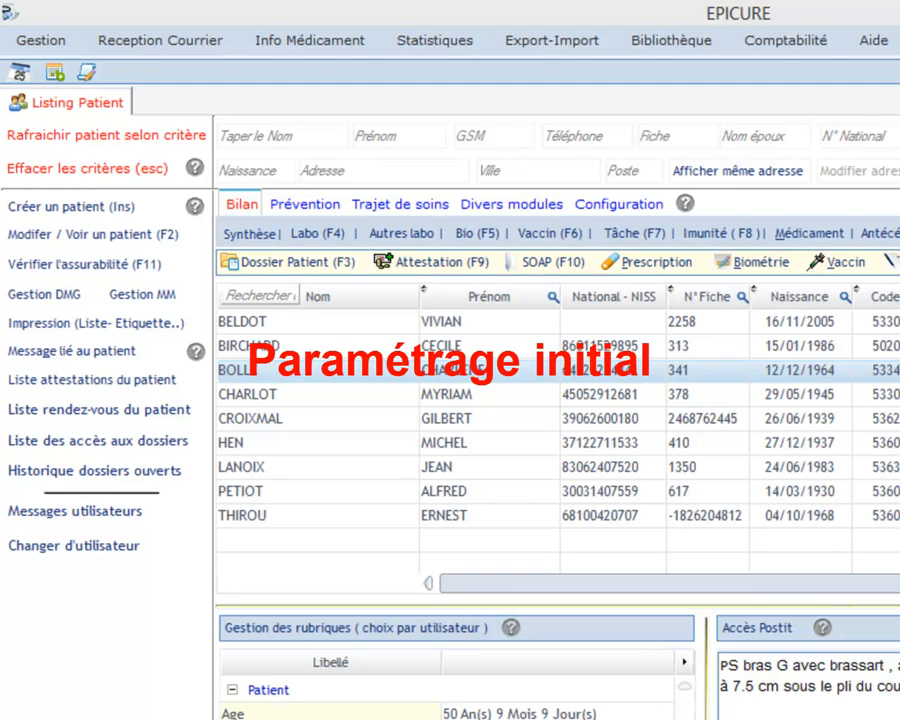
Open Mes paramètres signalétique via Gestion > Mes Paramètres.
left_click(41, 41)
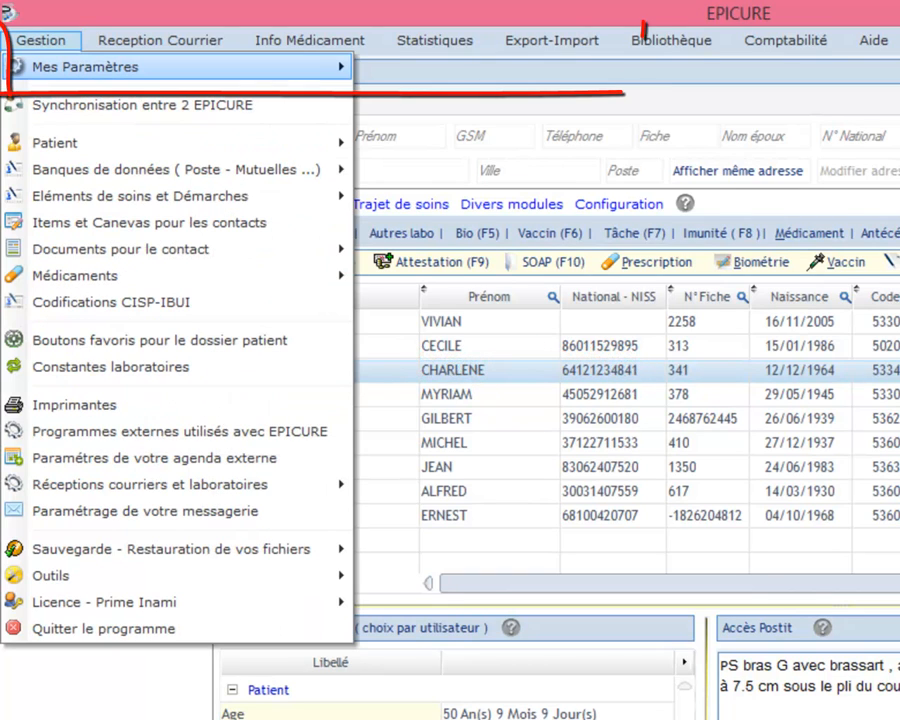
key("Right")
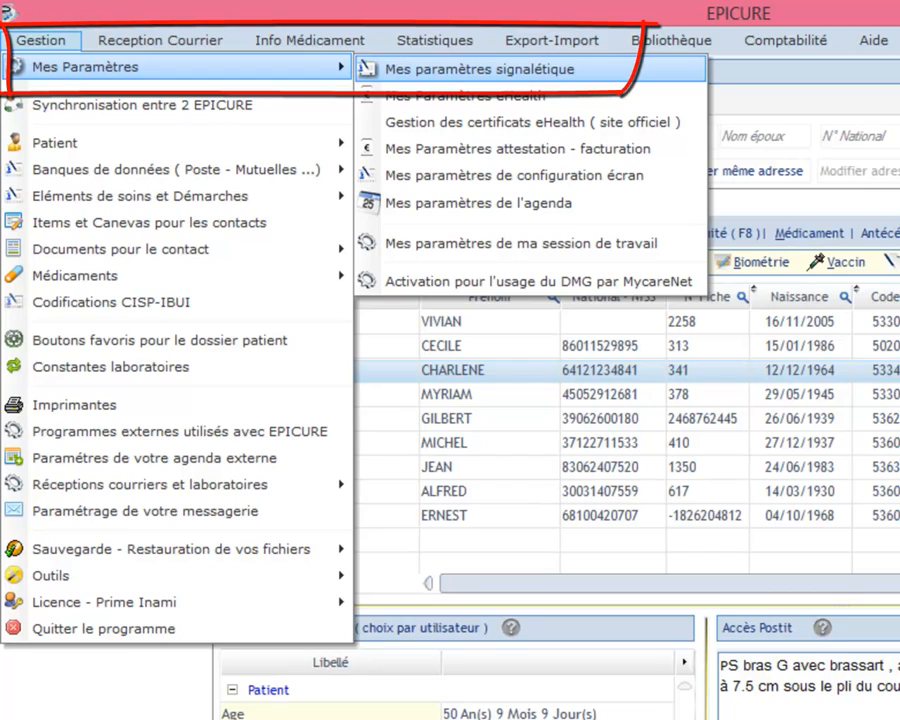
key("Return")
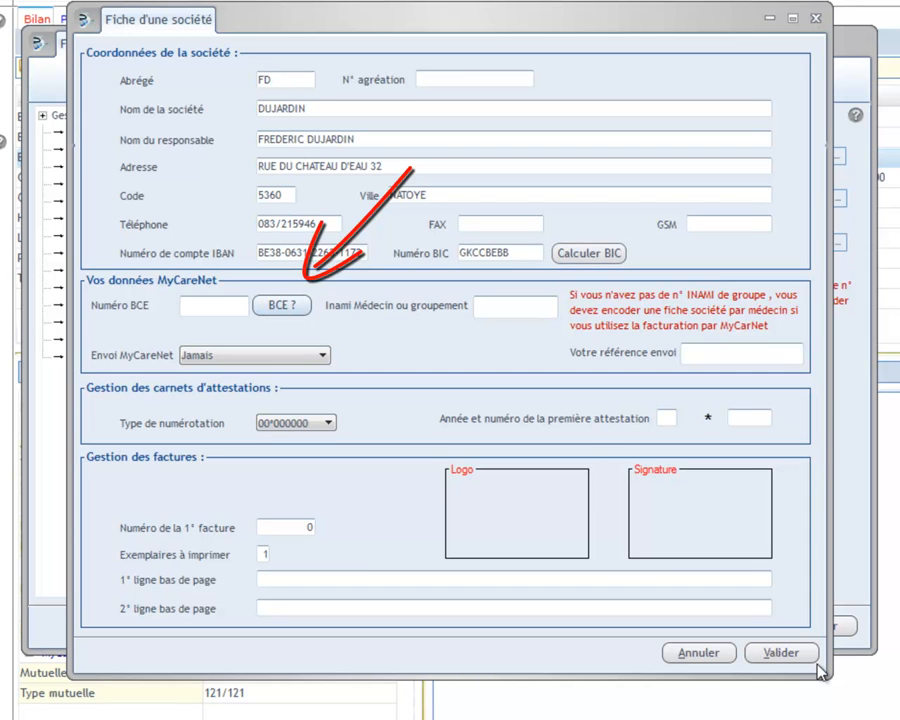
Search BCE Public Search by the practice's name and postcode 5360.
left_click(810, 660)
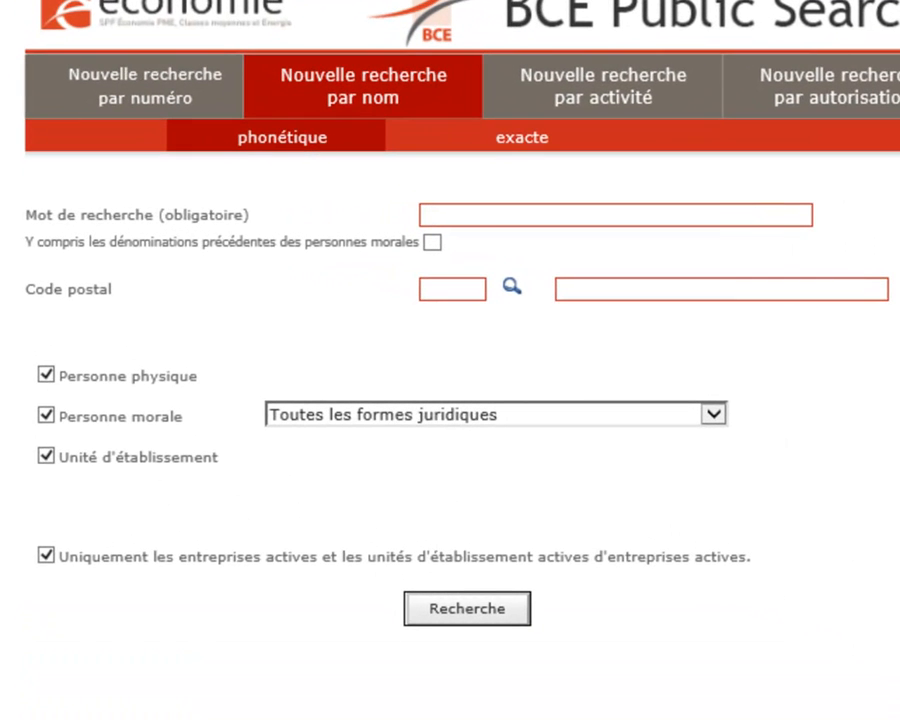
type("dujardin")
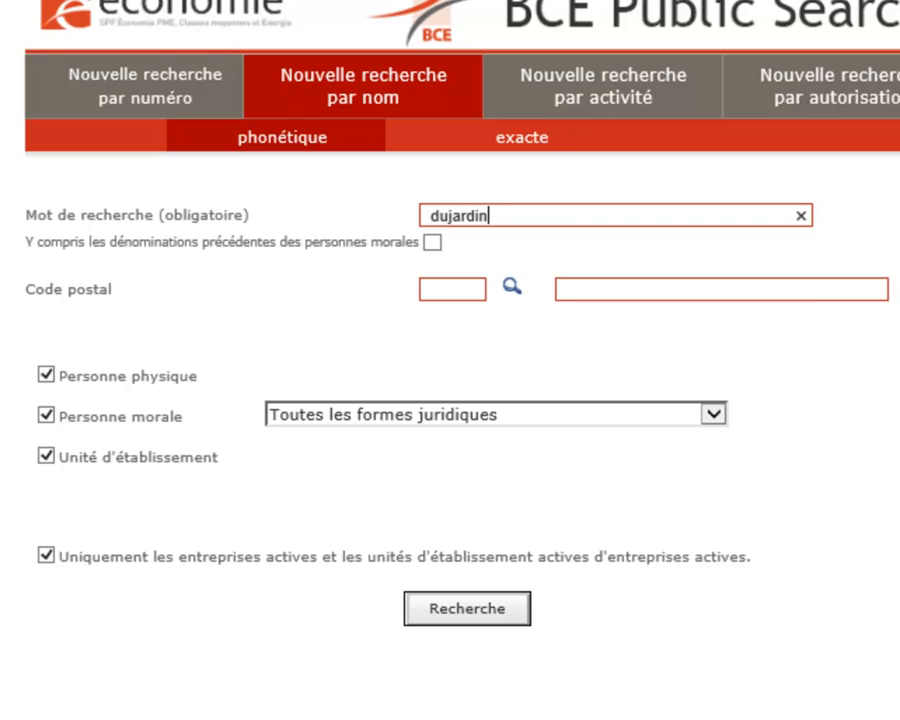
left_click(440, 289)
type("5360")
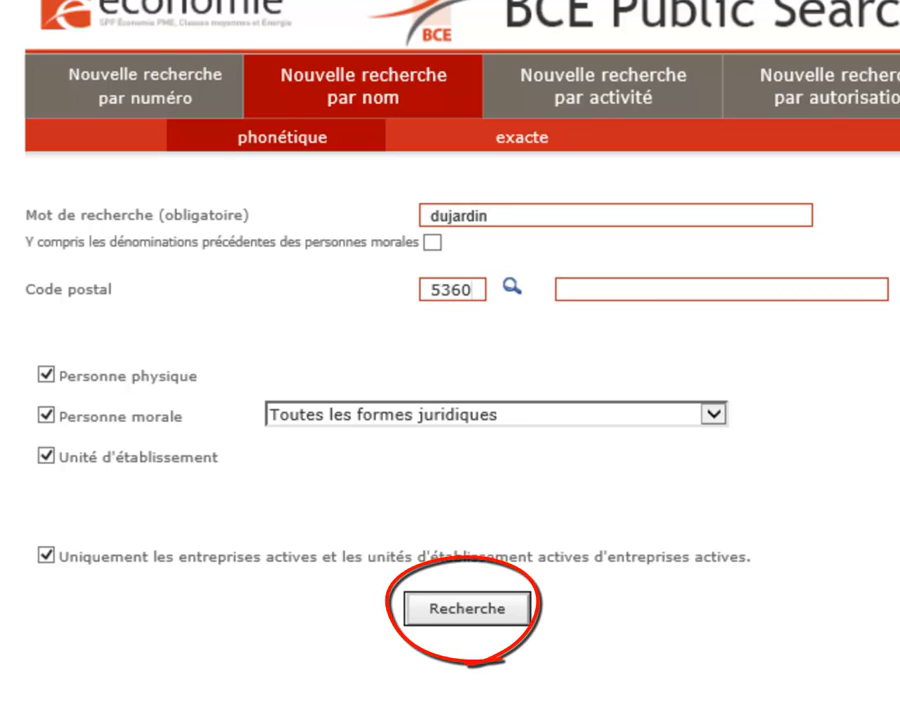
key("Return")
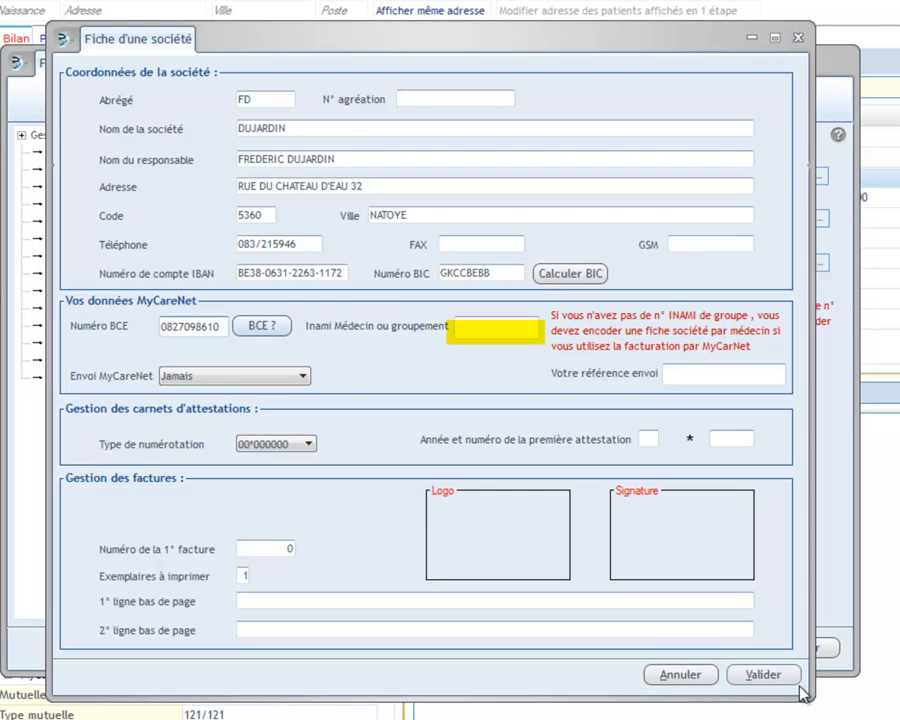
Paste the INAMI number, set Envoi MyCareNet to Ala demande, and enter the sending reference.
key("Tab")
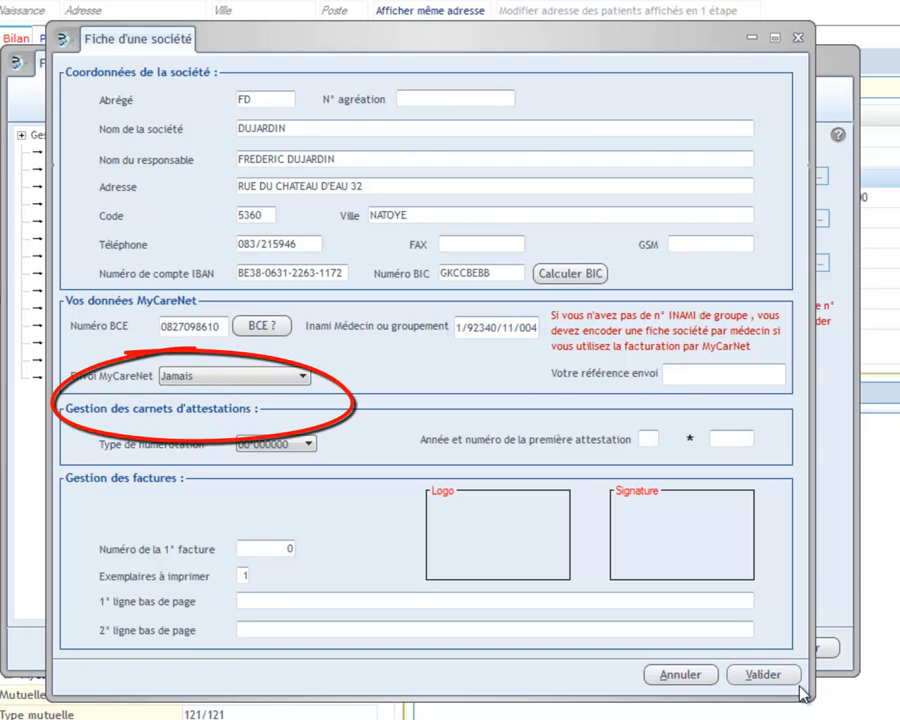
key("alt+Down")
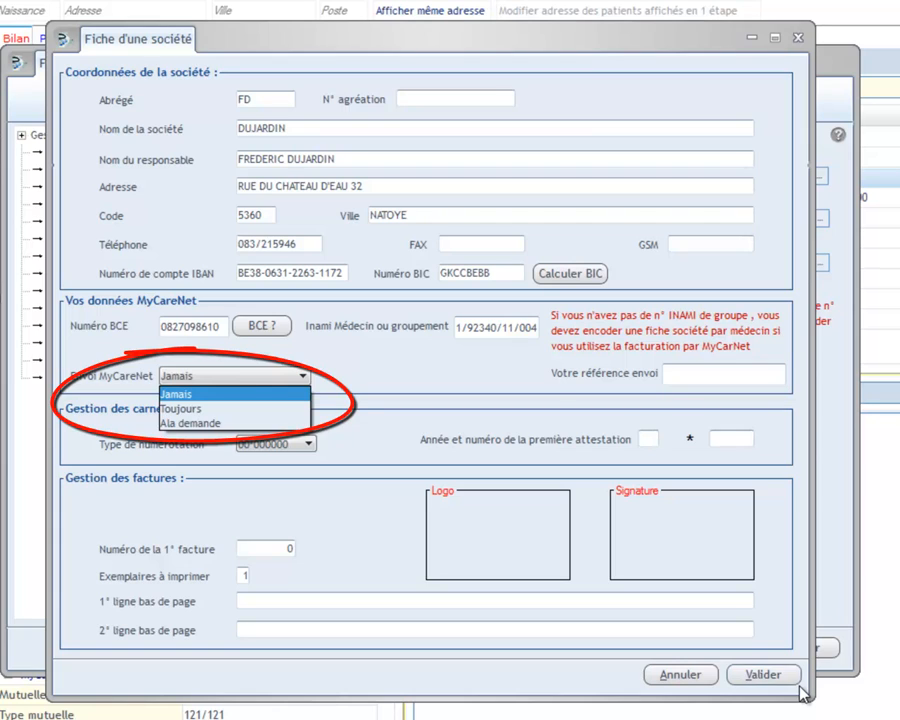
key("Down")
key("Down")
key("Return")
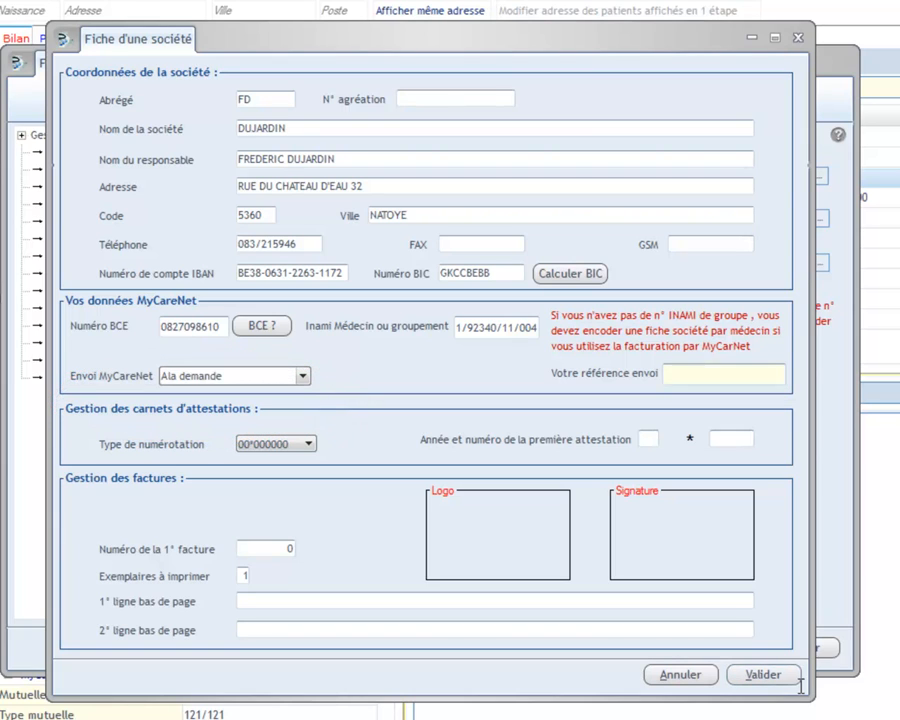
key("Tab")
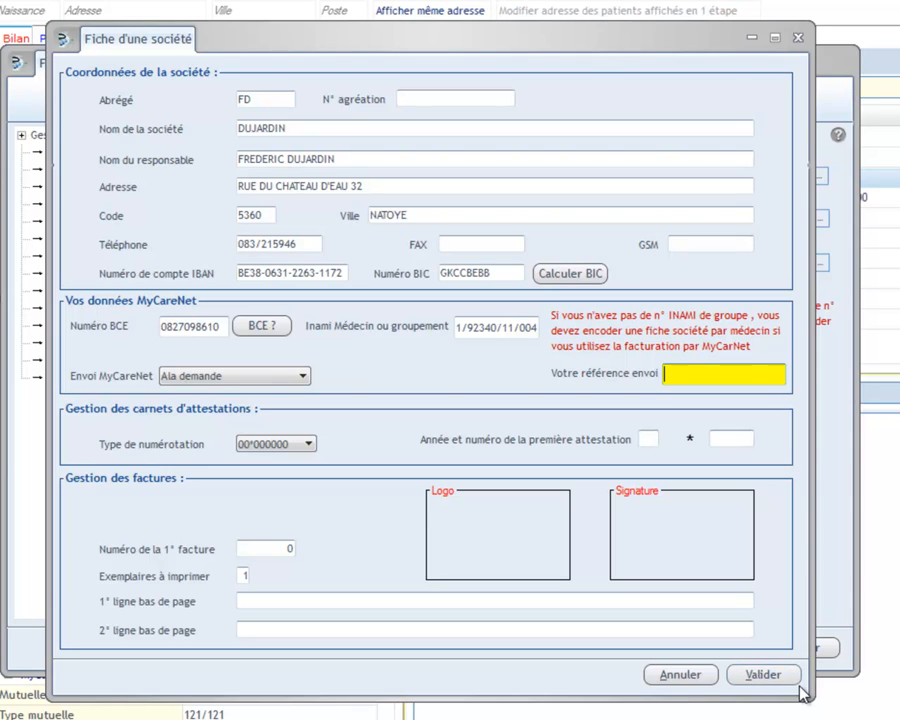
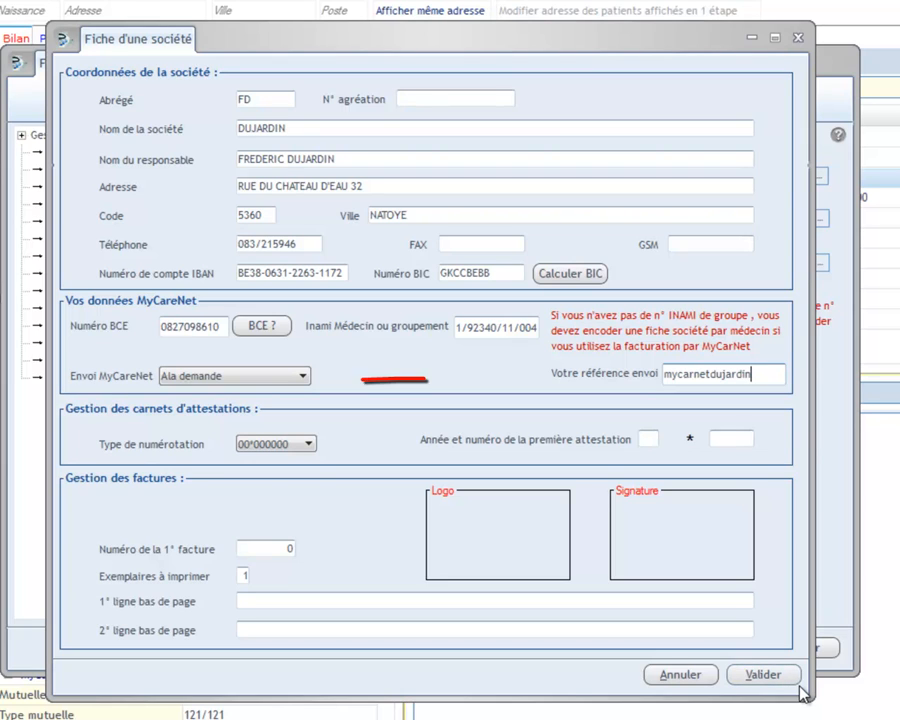
Choose numbering 00*0000/00 with first attestation 15 / 0025/12 and first invoice number 1.
key("alt+Down")
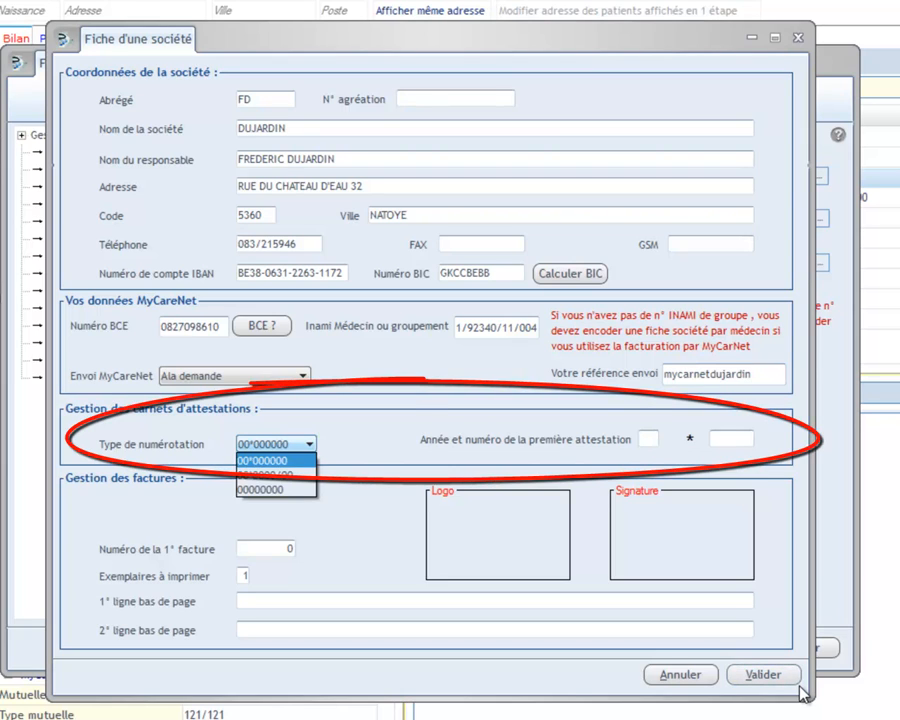
key("Down")
key("Return")
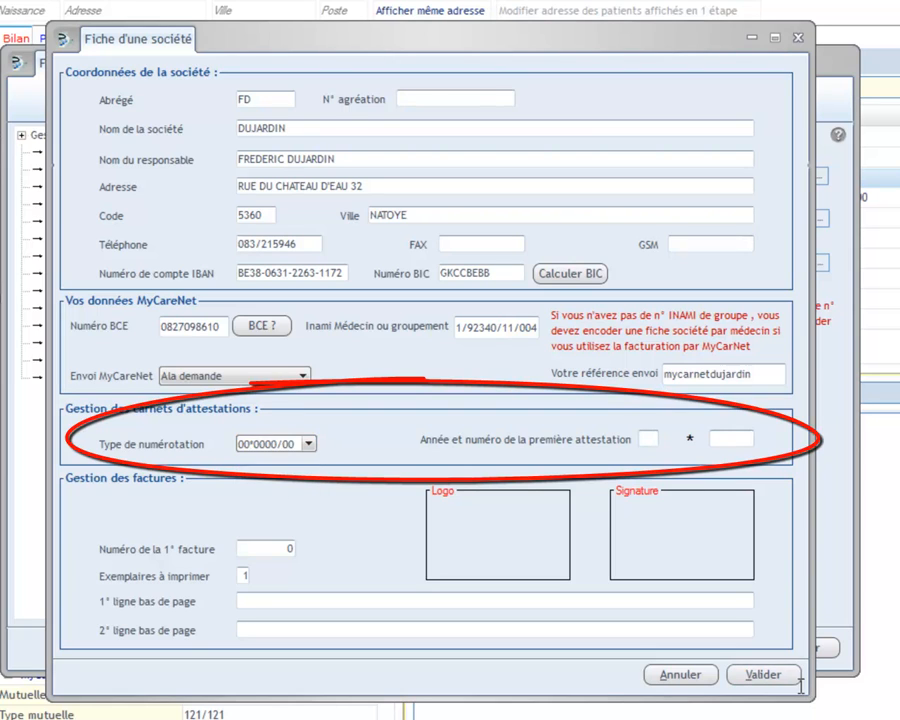
key("Tab")
type("15")
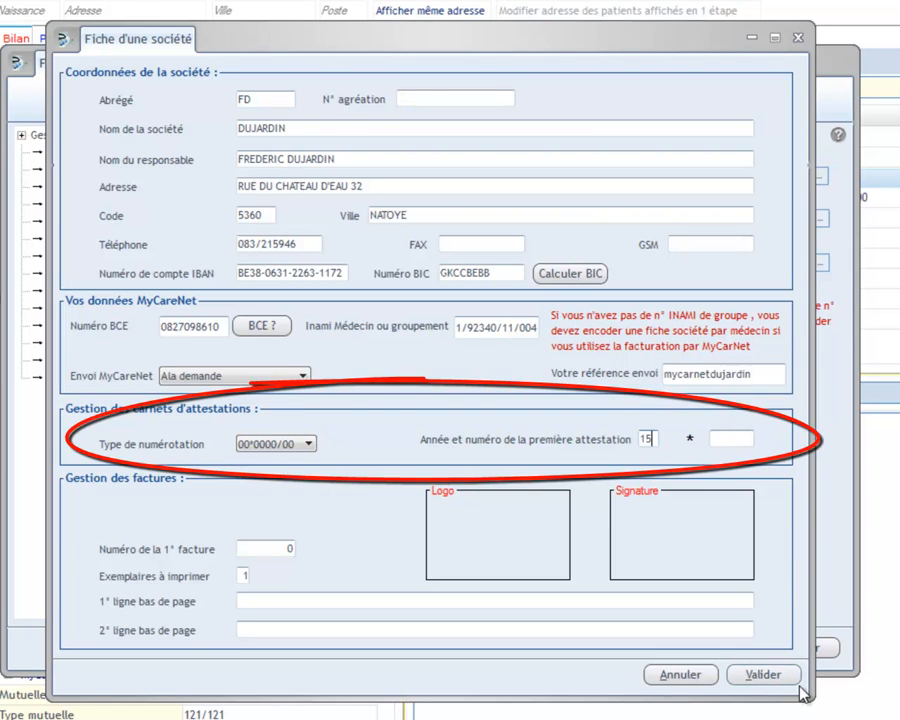
key("Tab")
type("0025/12")
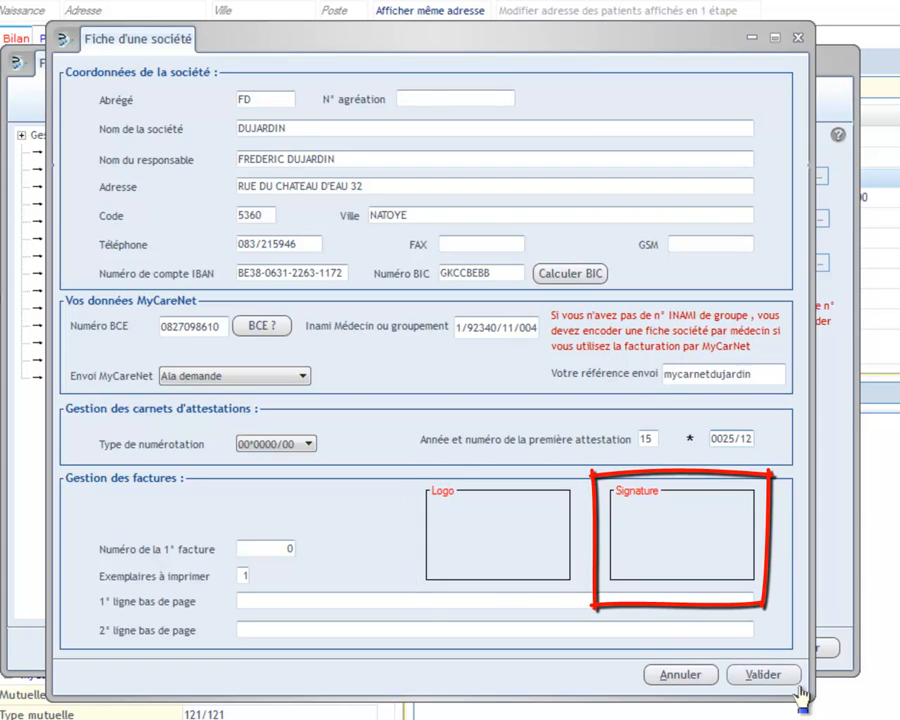
key("Tab")
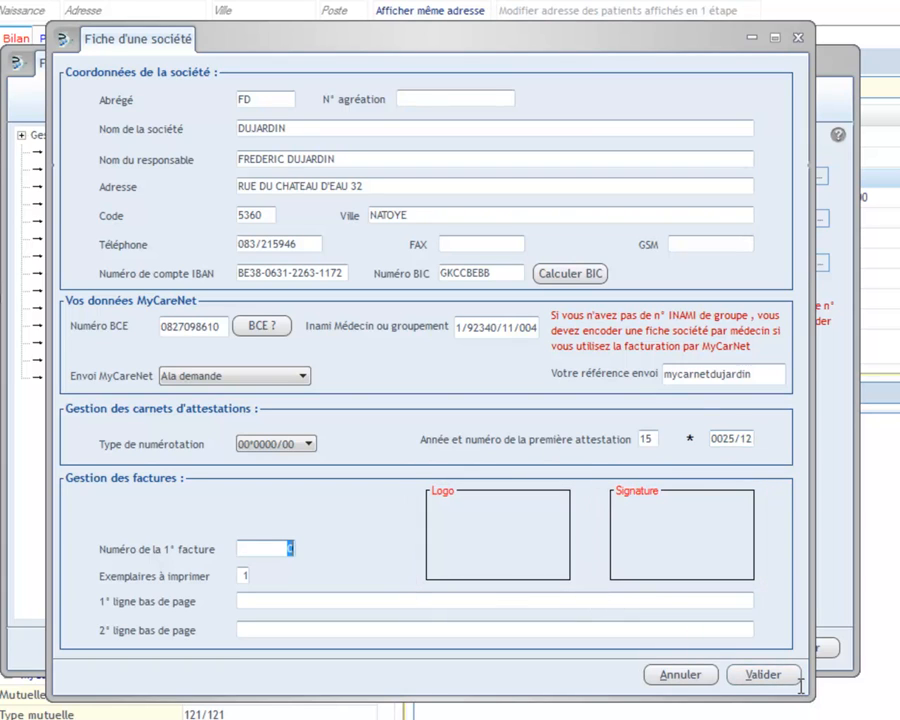
type("1")
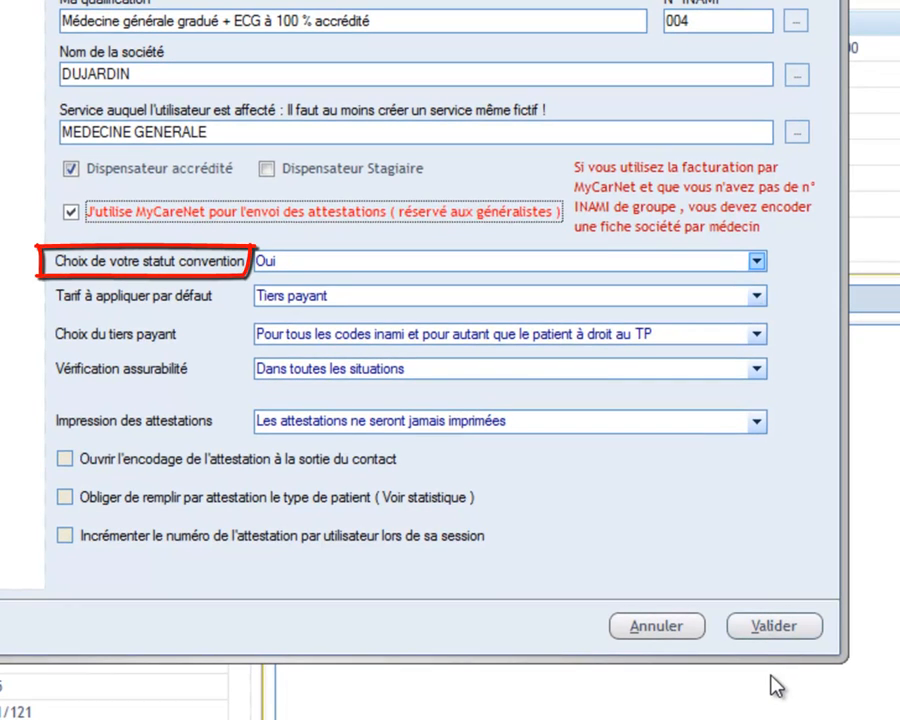
Keep convention status Oui and set the default tariff to Selon fiche patient.
left_click(757, 261)
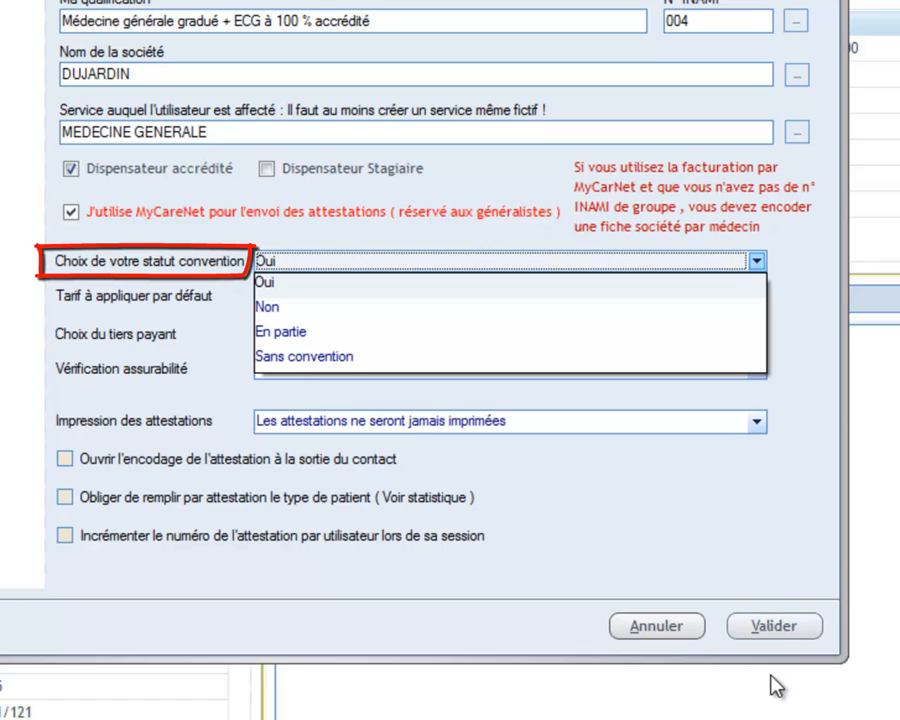
key("Tab")
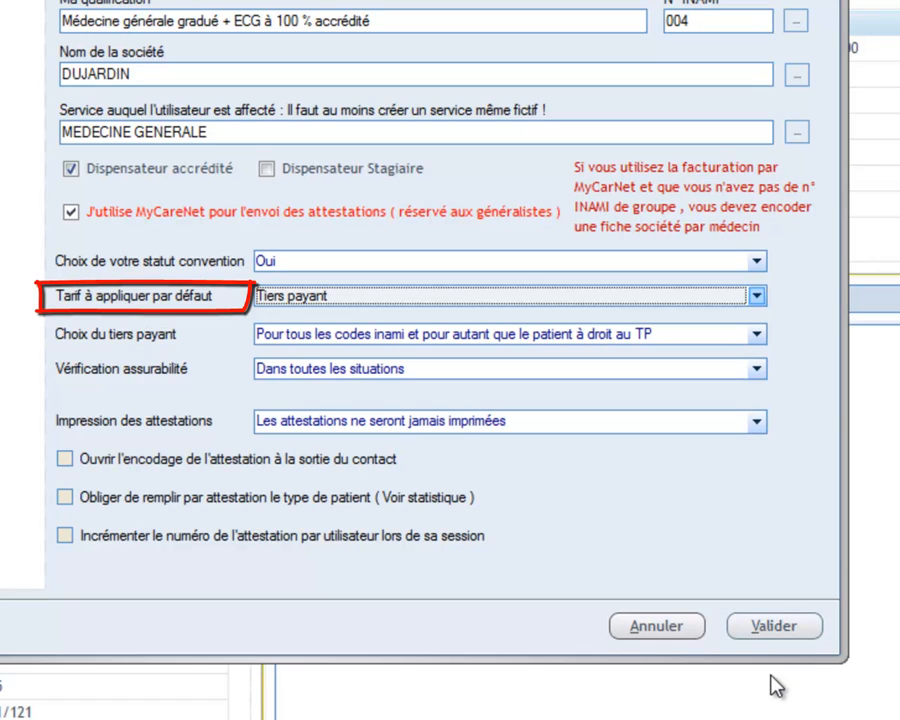
key("alt+Down")
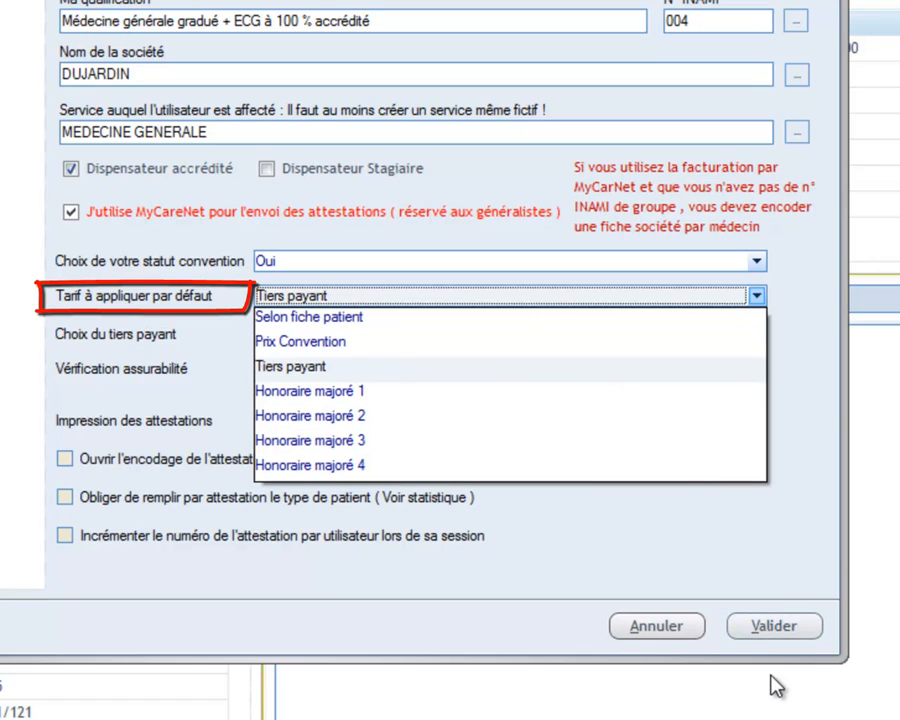
key("Up")
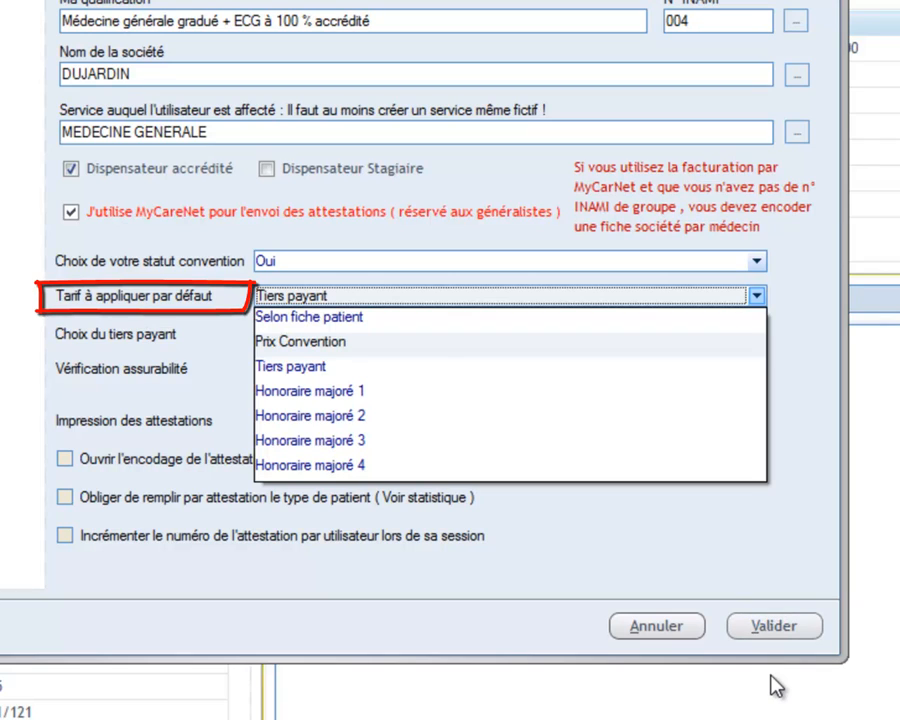
key("Up")
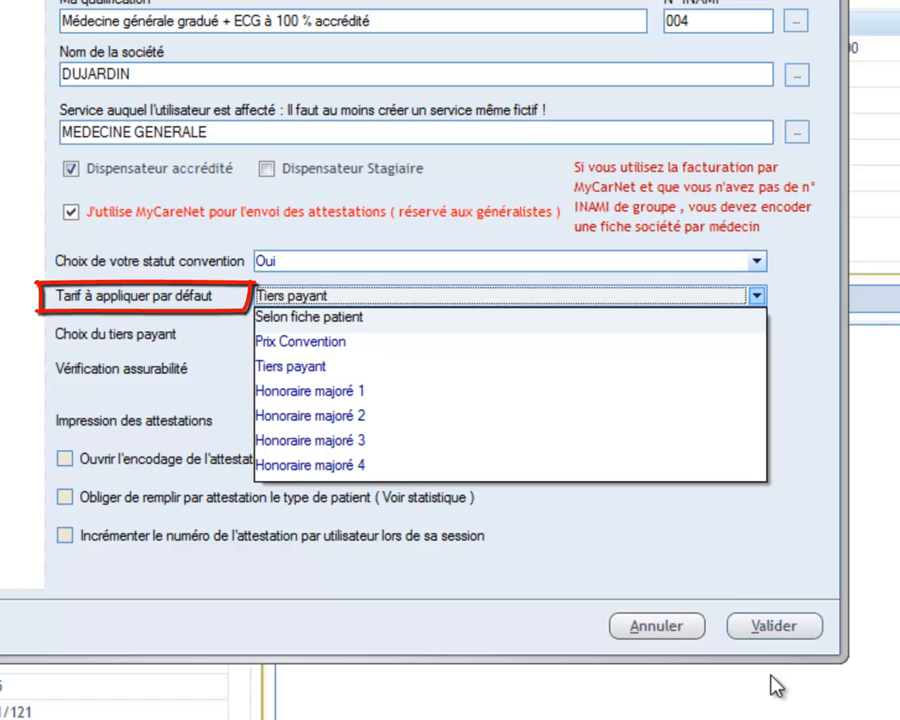
key("Return")
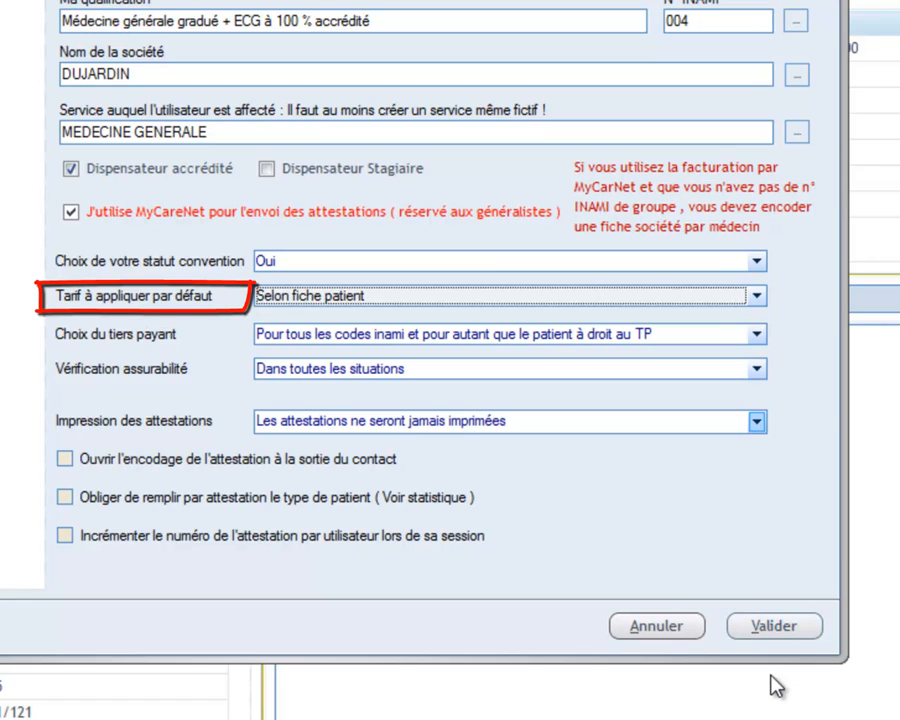
key("Tab")
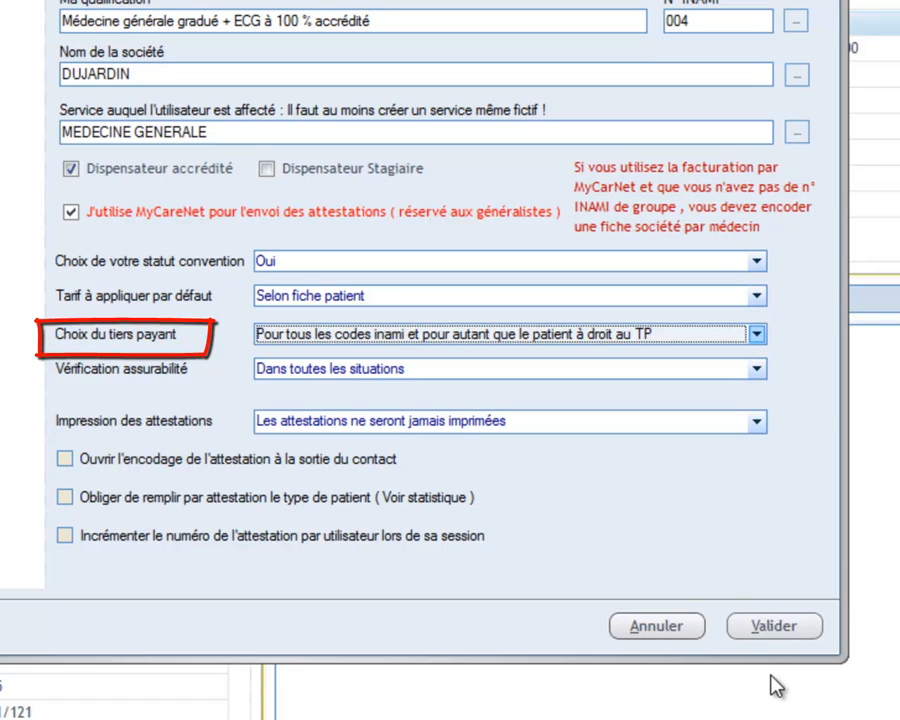
Set third-party payment to apply to all INAMI codes when entitled.
key("alt+Down")
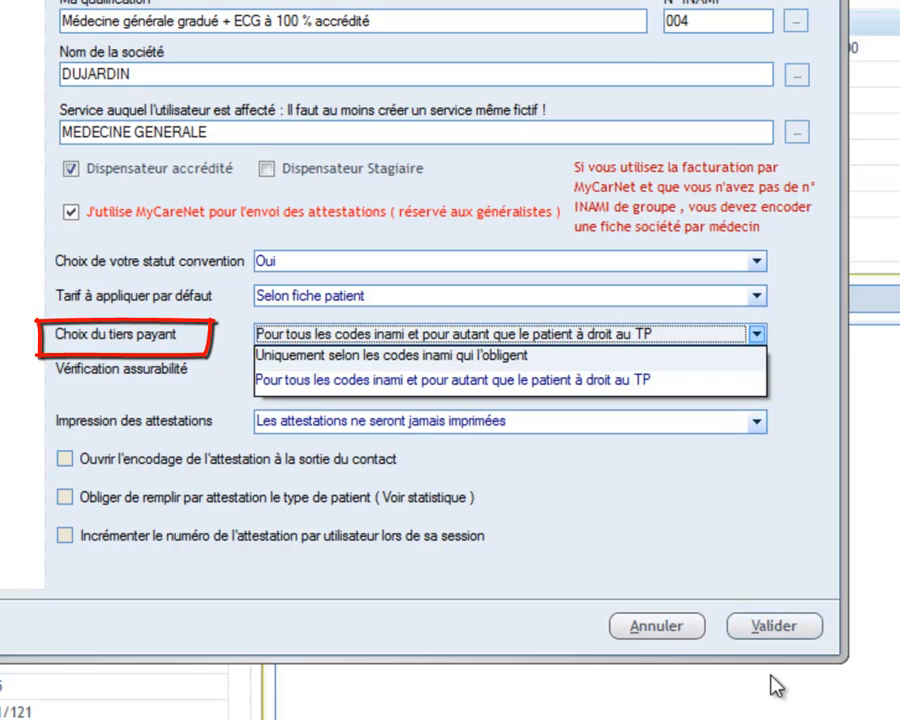
key("Up")
key("Return")
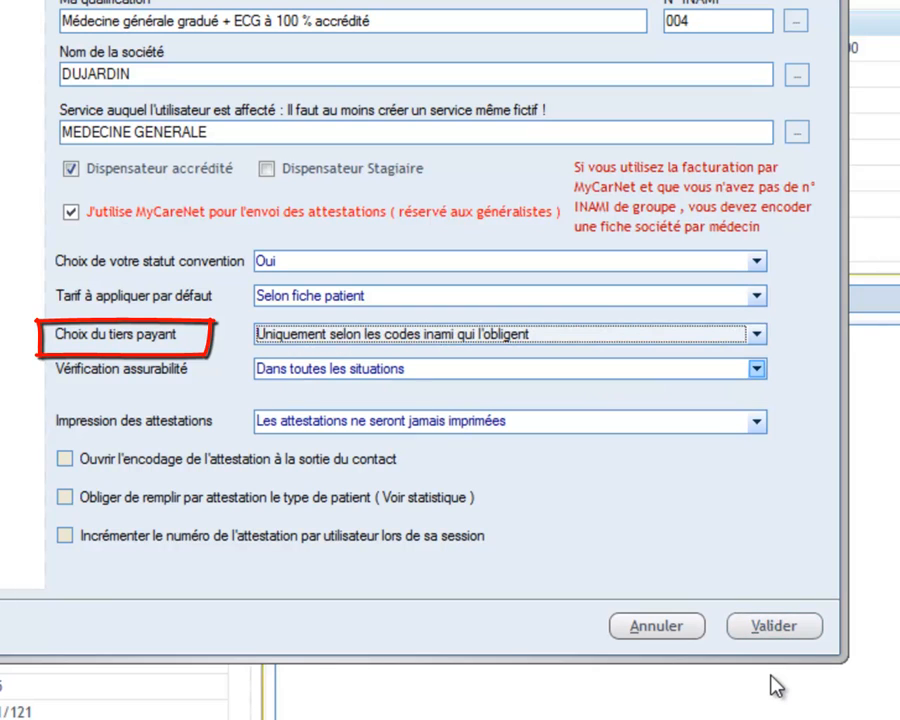
key("alt+Down")
key("Down")
key("Return")
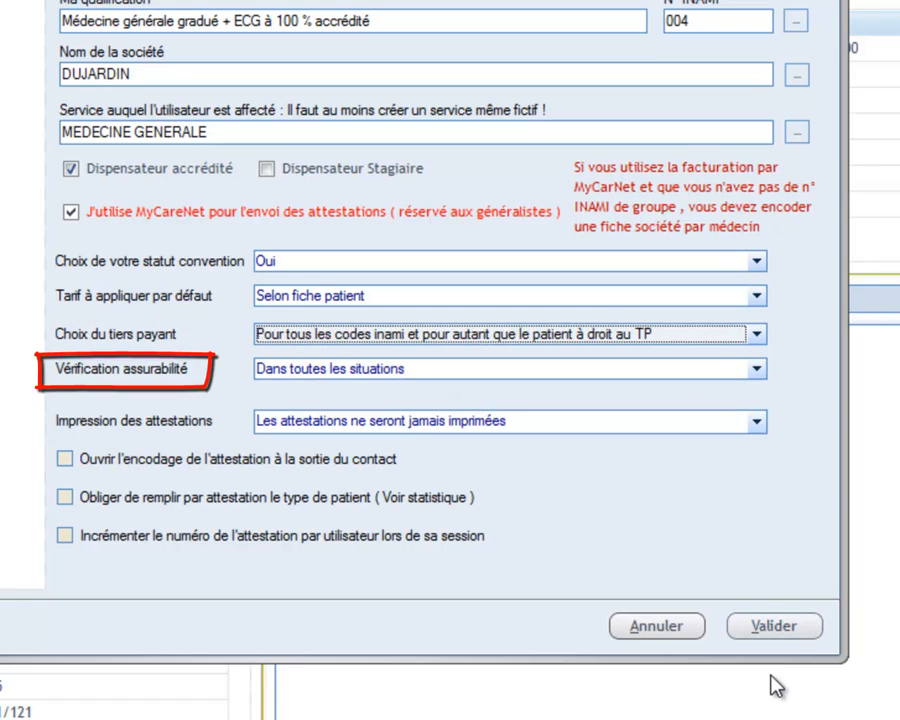
Keep insurability verification at 'Dans toutes les situations' and validate the settings.
key("Tab")
key("alt+Down")
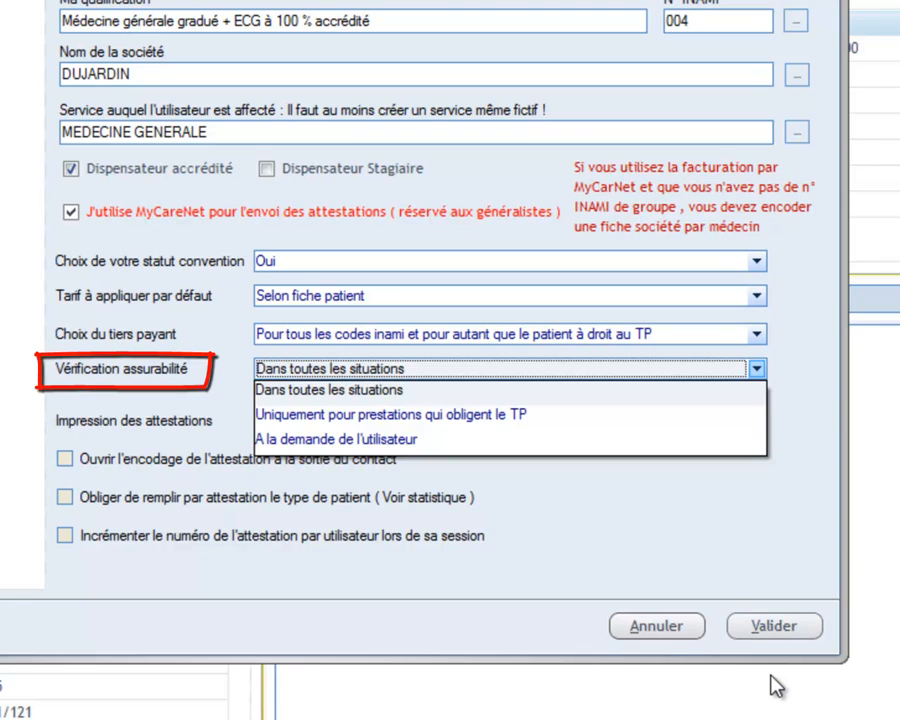
left_click(771, 676)
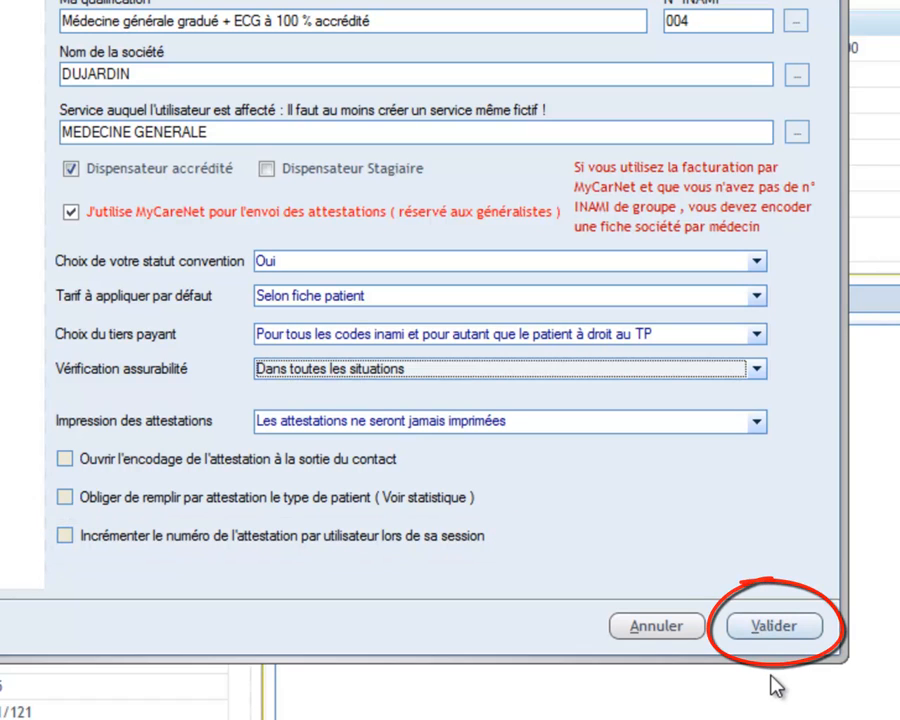
key("alt+v")
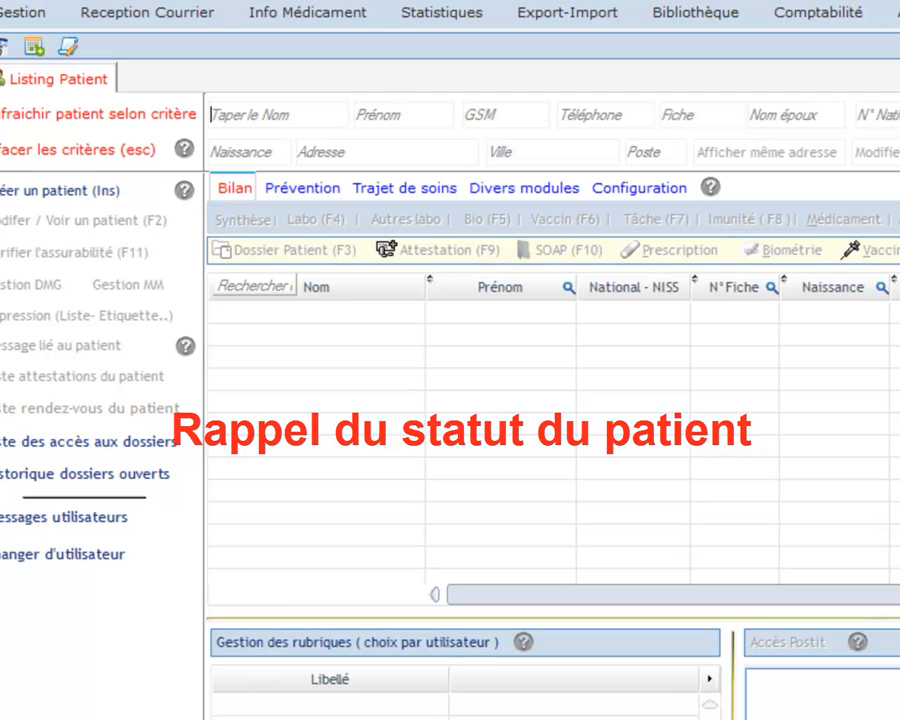
Type the first letters of the patient's surname to filter the patient list.
type("BO")
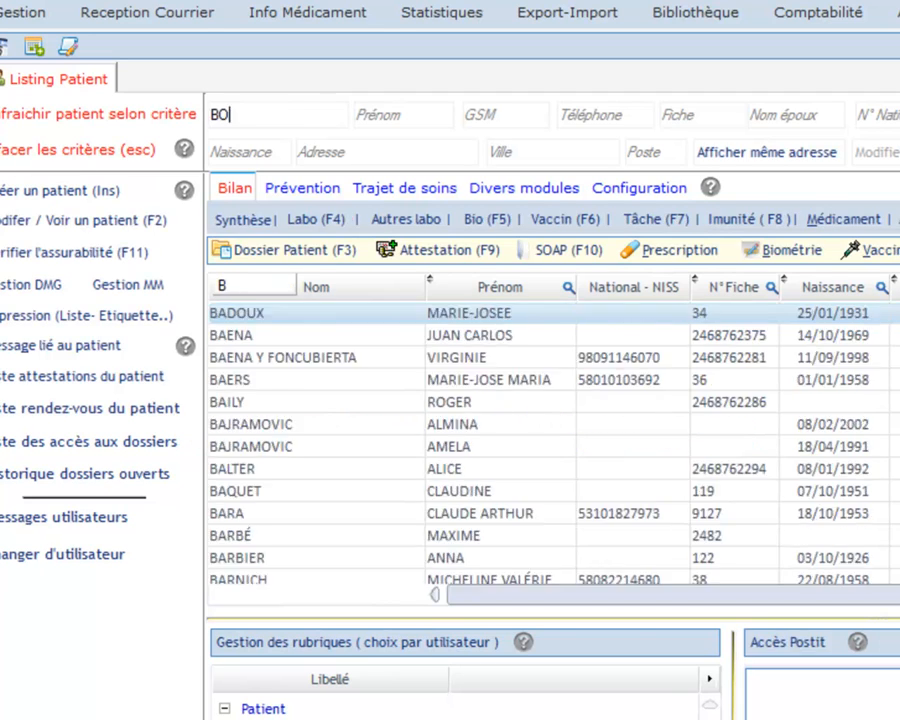
type("L")
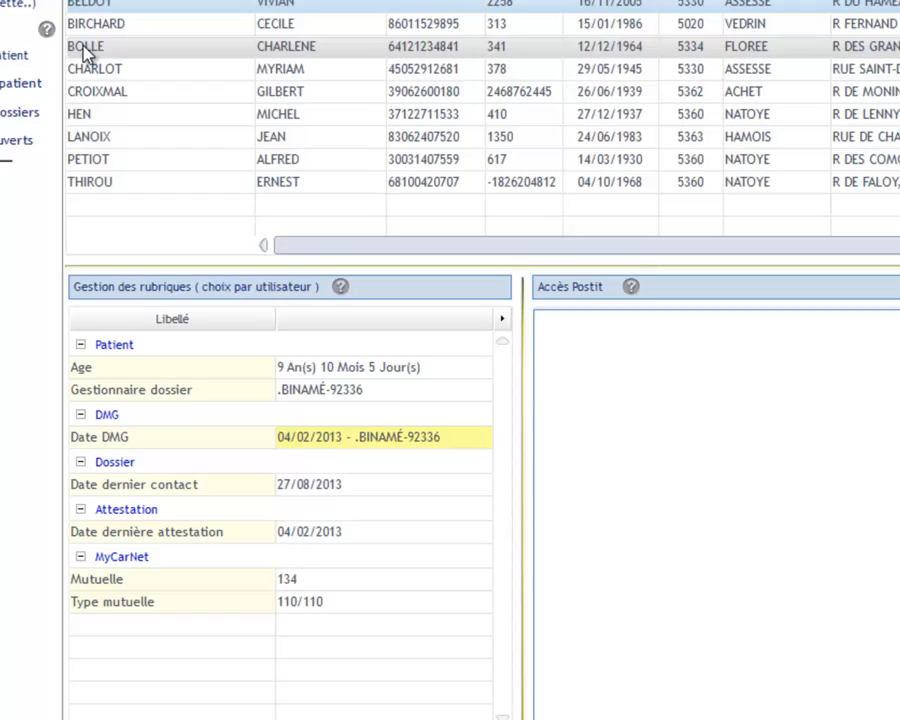
Start a new attestation for the BIM patient, keeping the Prix Convention tariff.
left_click(85, 50)
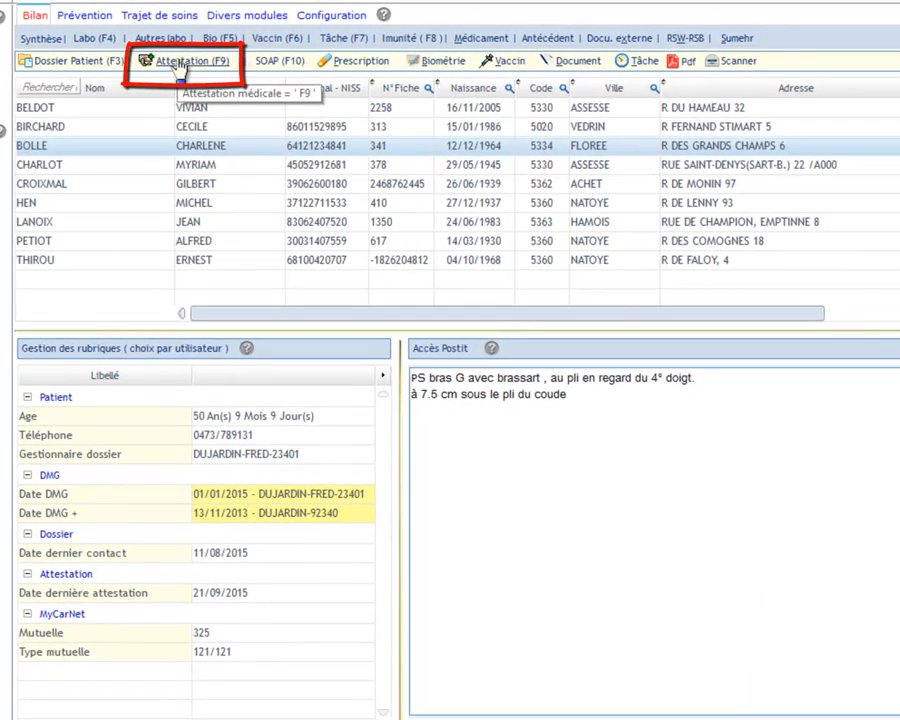
left_click(177, 66)
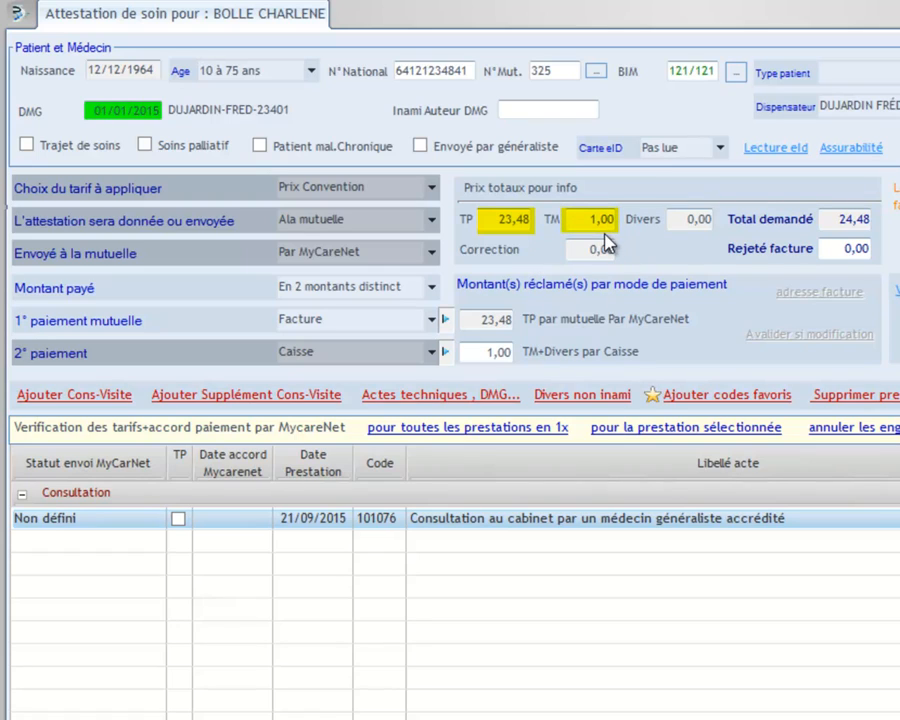
left_click(433, 187)
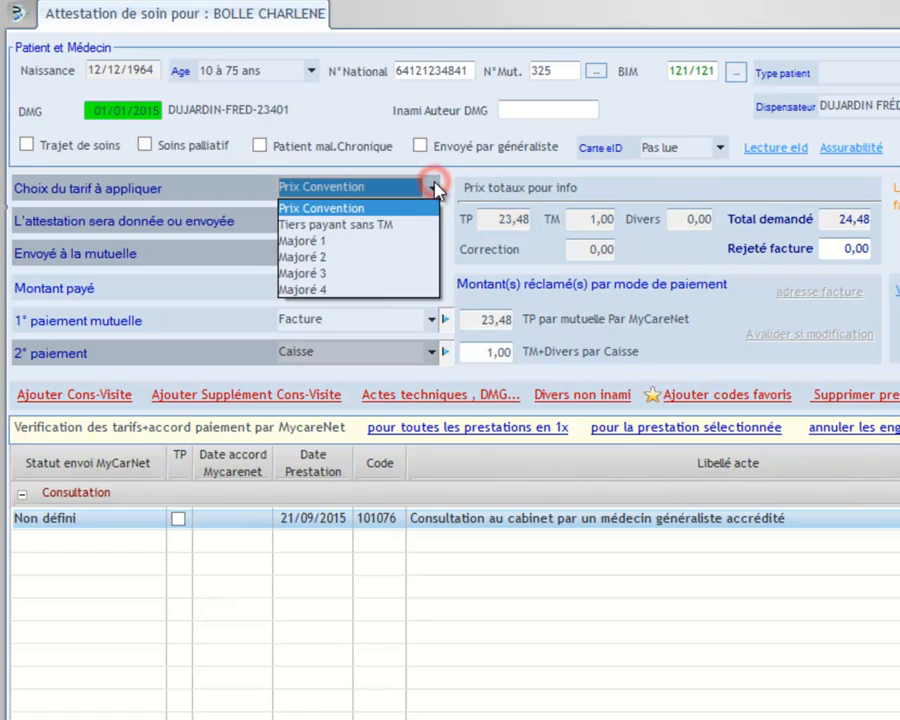
left_click(395, 231)
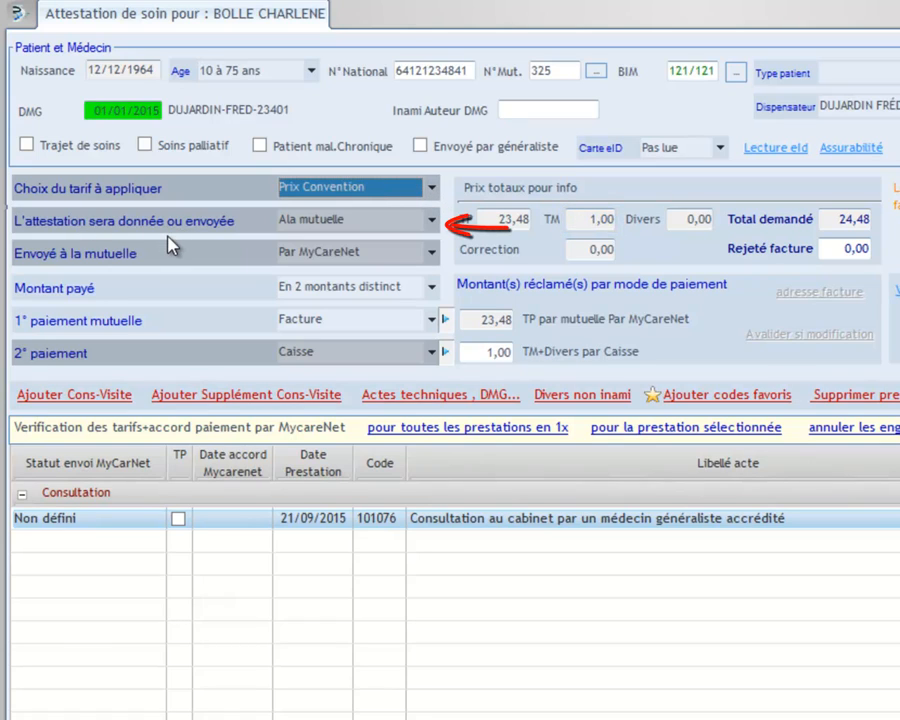
Keep Par MyCareNet sending and Caisse second payment, then request an eTarif for all services.
left_click(293, 227)
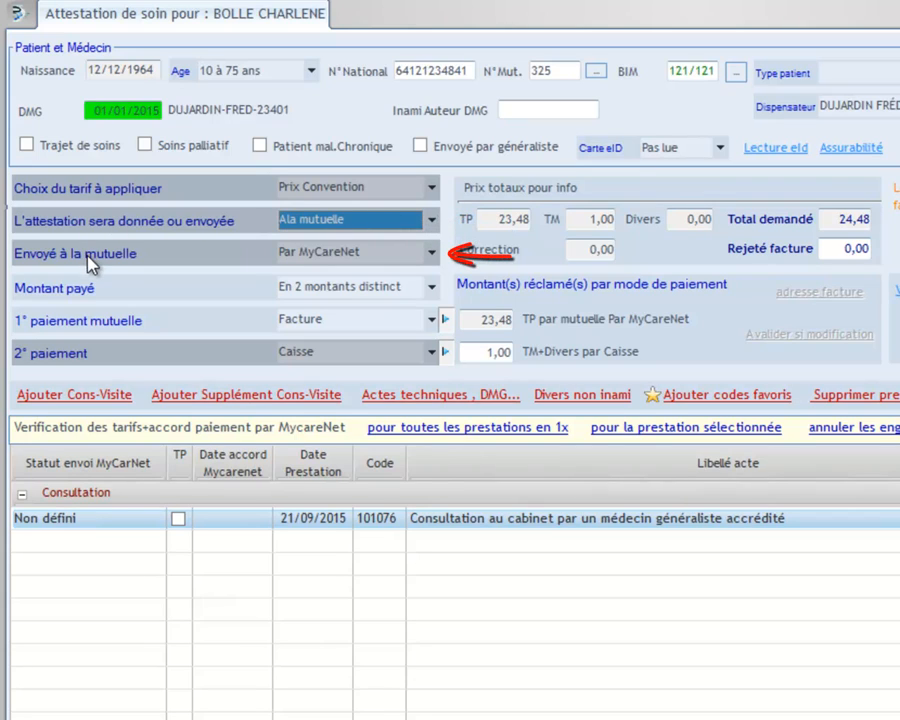
left_click(432, 254)
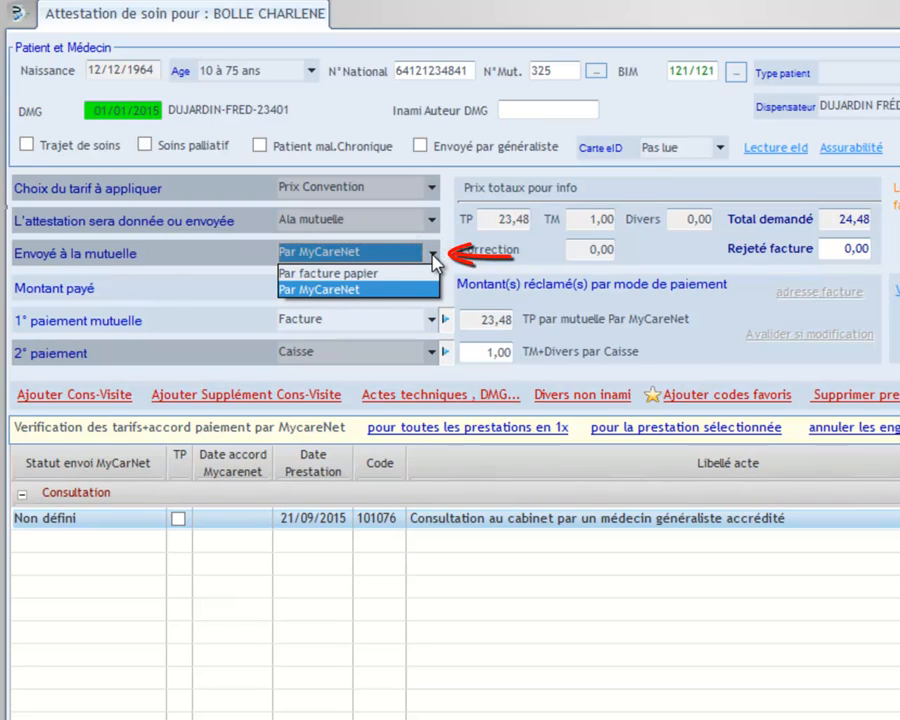
left_click(434, 258)
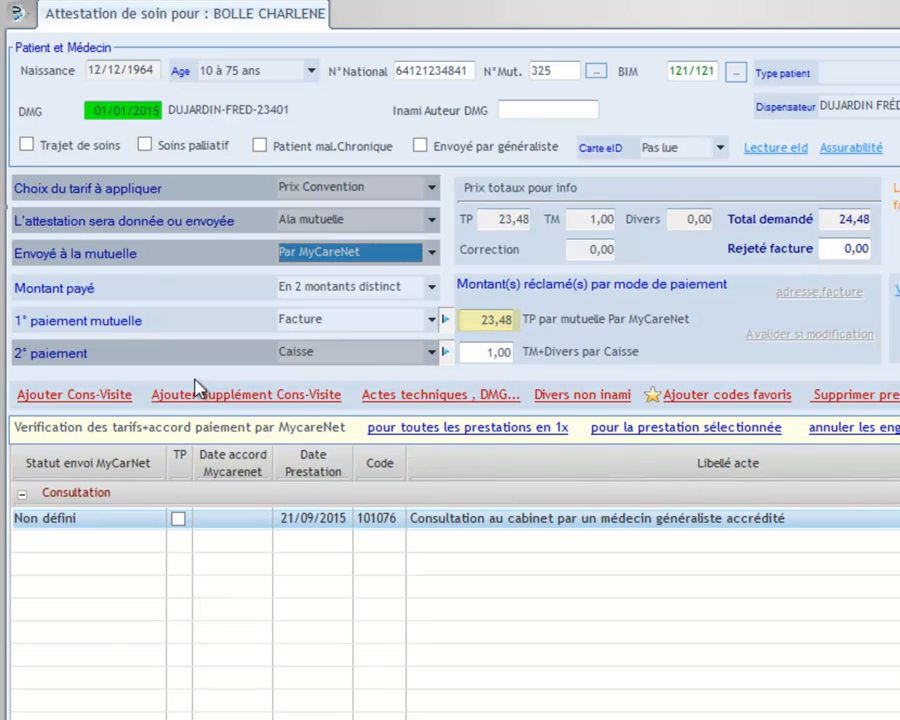
left_click(434, 353)
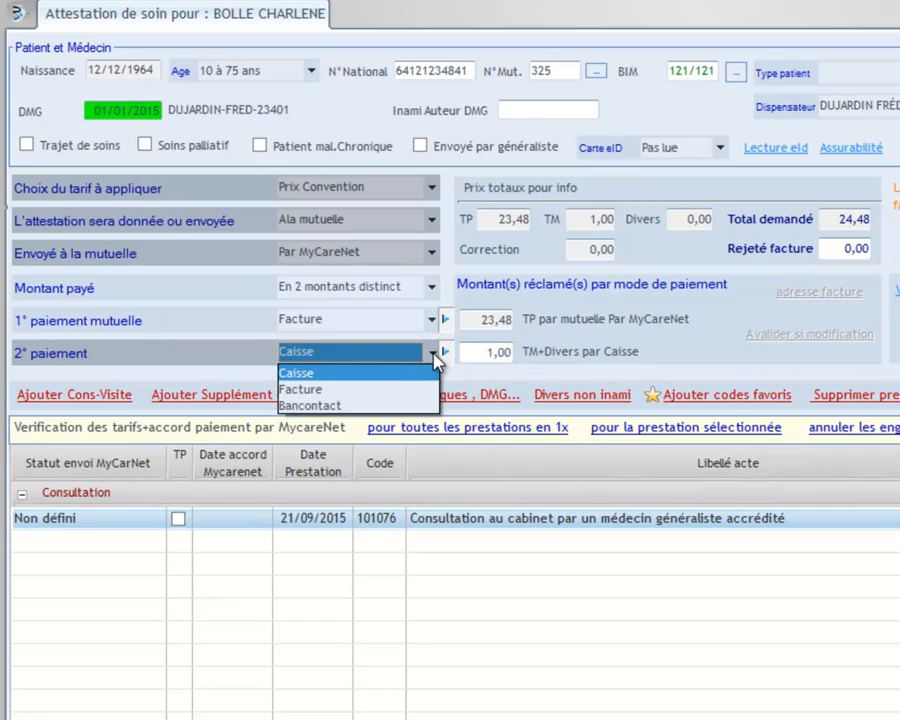
left_click(433, 354)
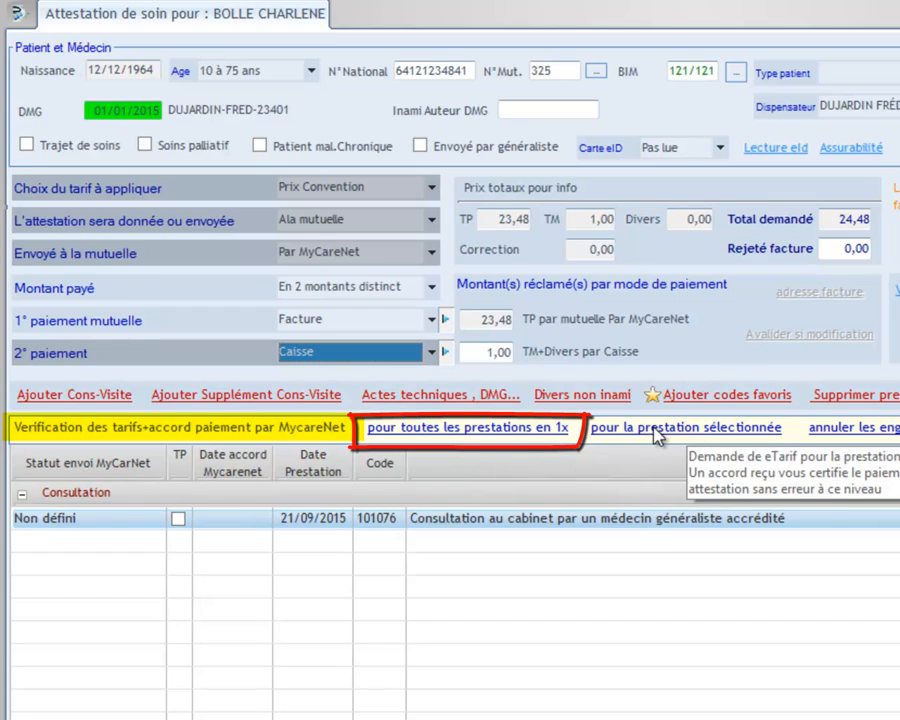
left_click(518, 429)
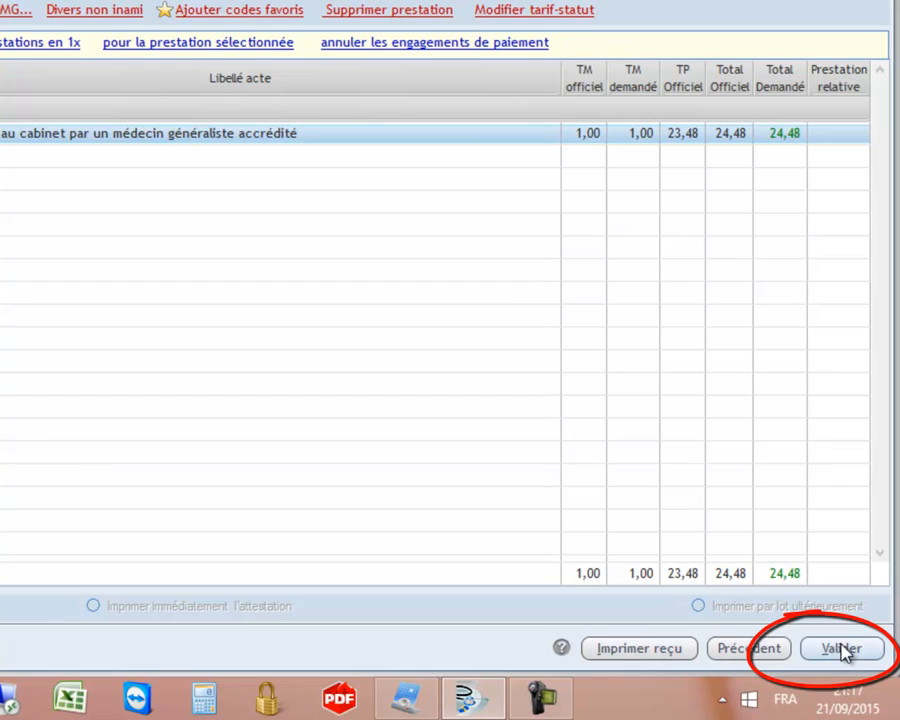
Validate the BIM patient's attestation.
left_click(843, 649)
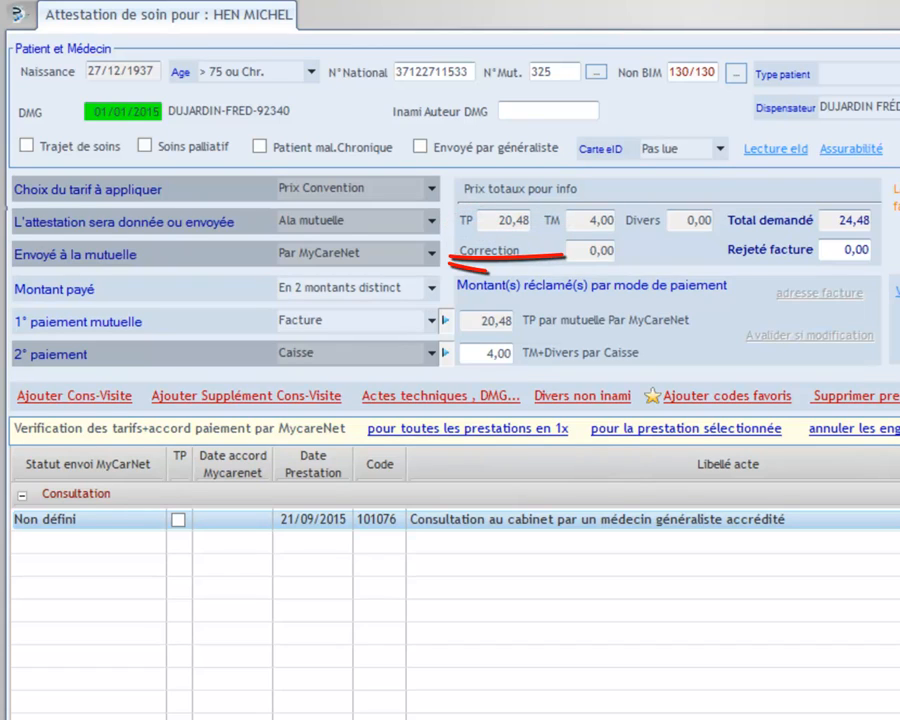
Keep Par MyCareNet sending and switch the 2° paiement to Facture.
left_click(431, 254)
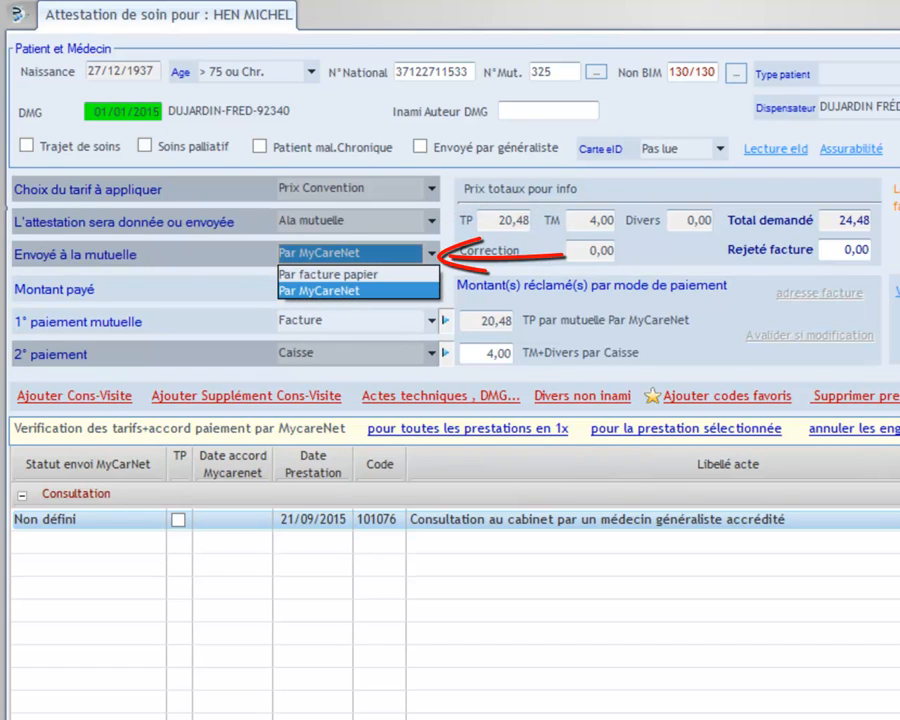
key("Escape")
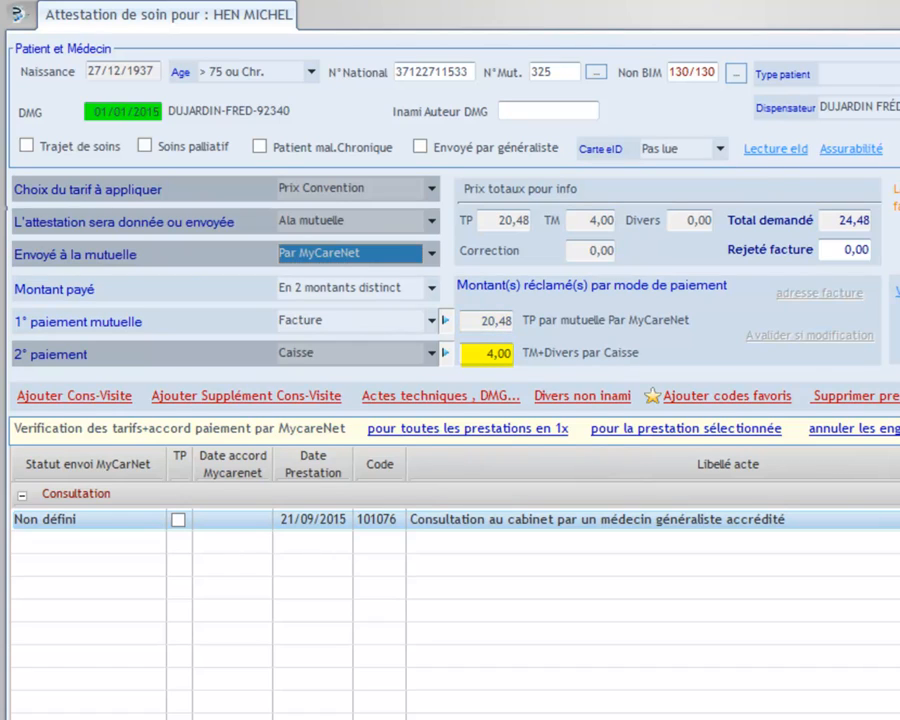
left_click(432, 354)
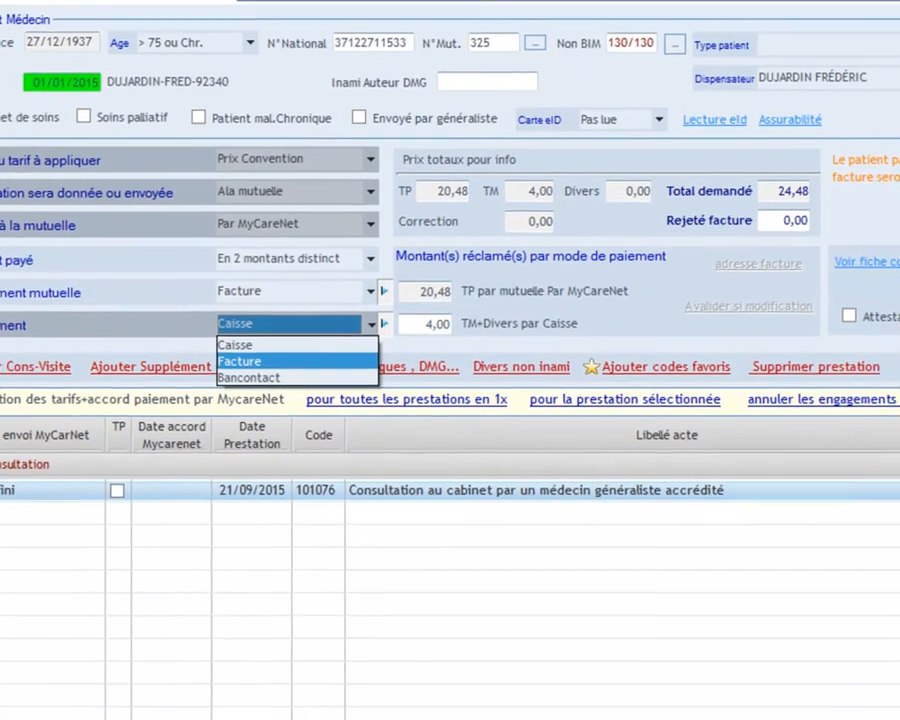
left_click(303, 390)
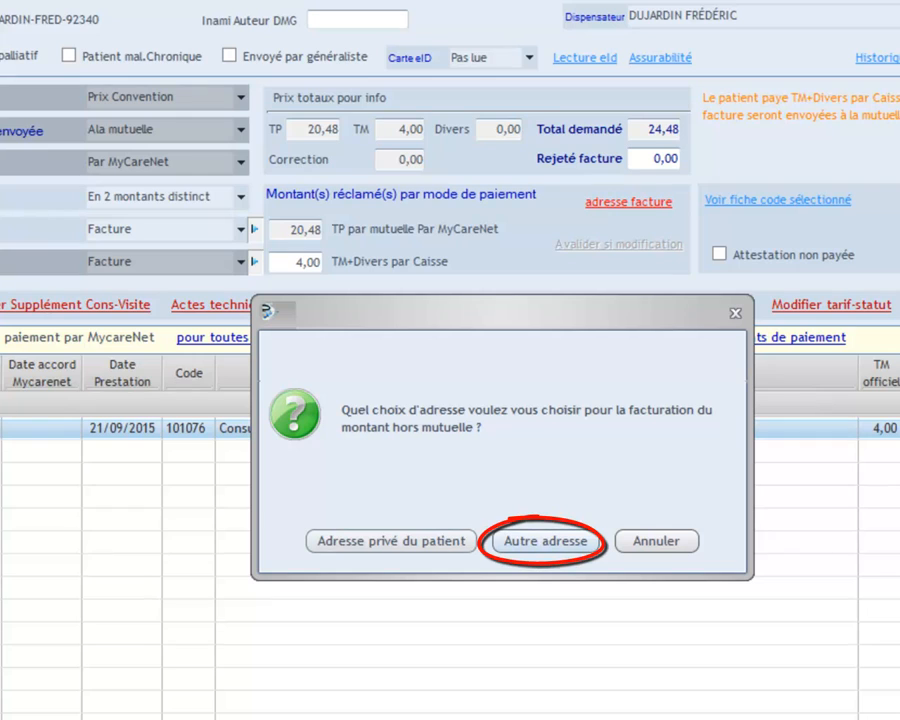
Bill the 4,00 share to CPAS HAMOIS, picked from the address book.
left_click(545, 541)
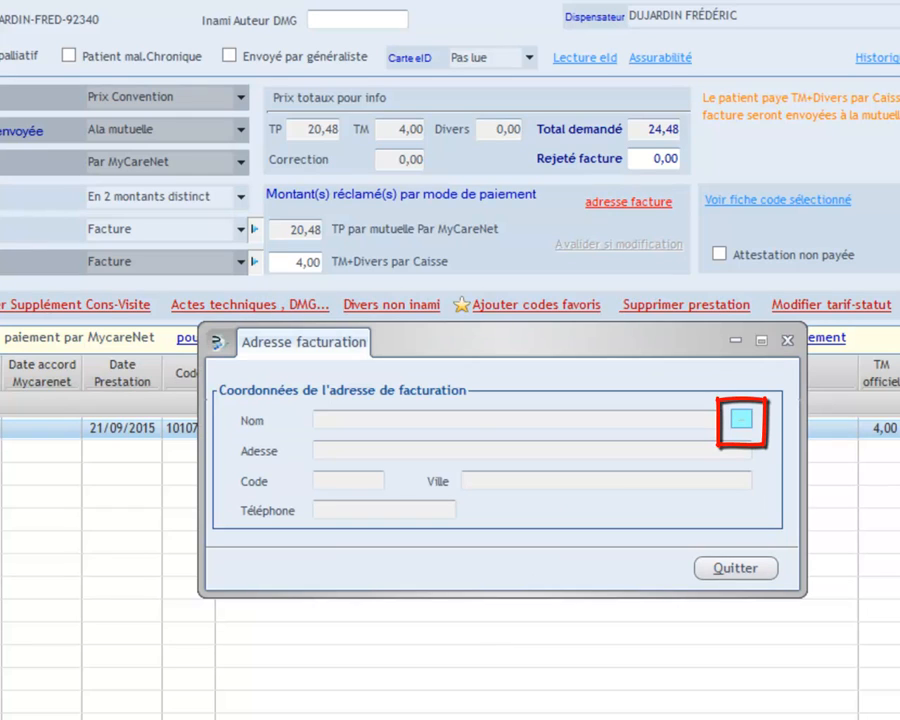
left_click(741, 418)
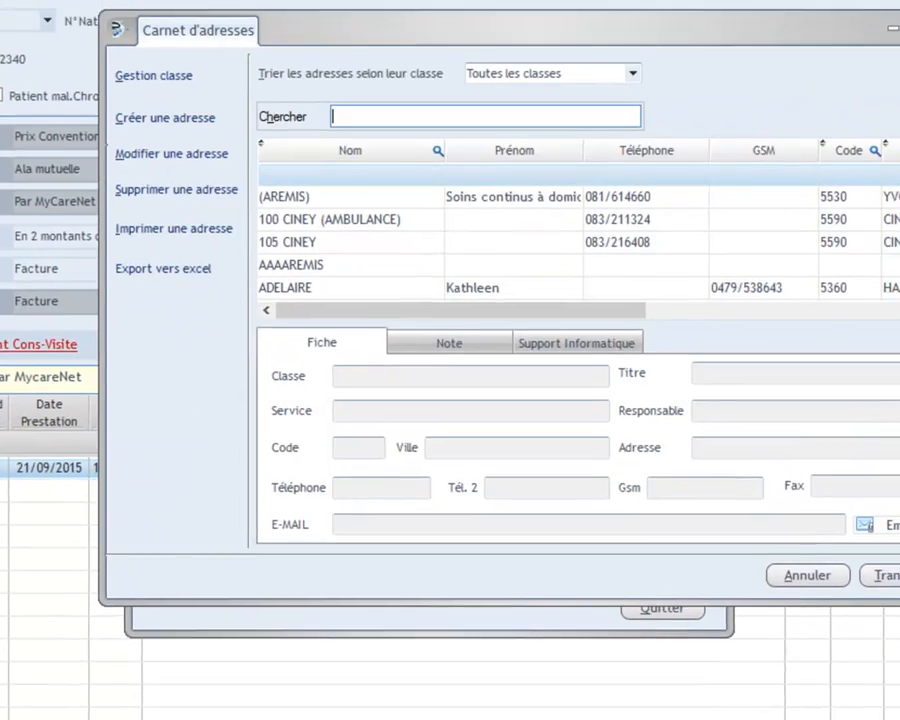
type("C")
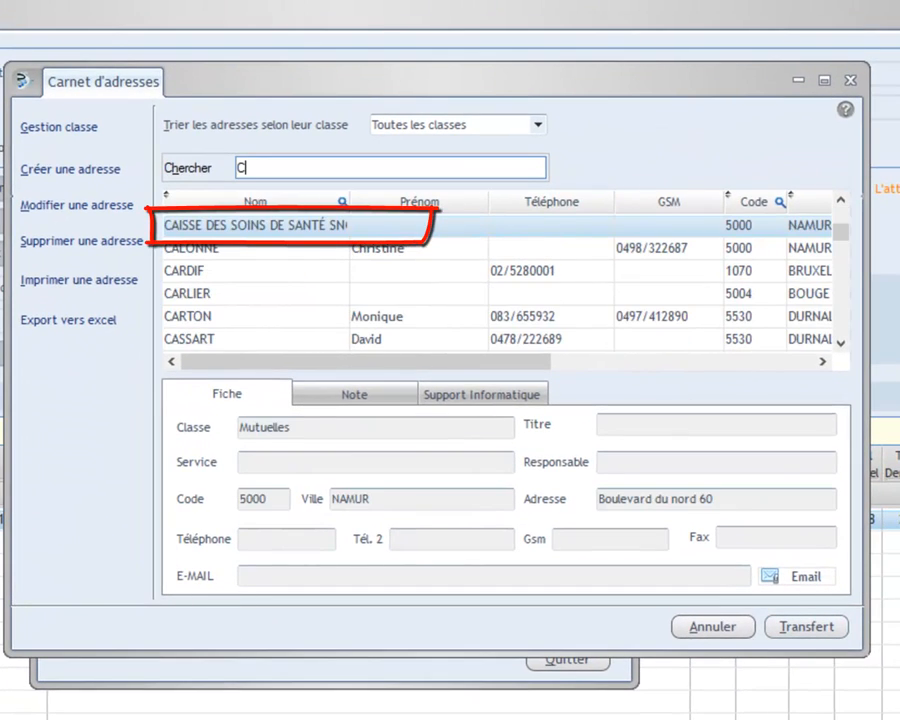
type("PA")
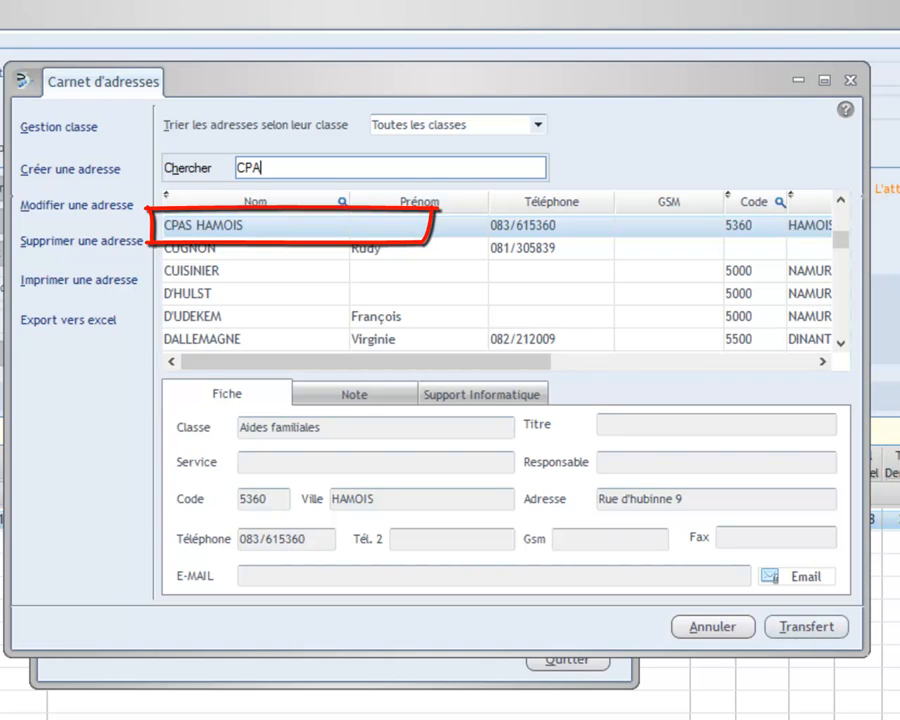
type("S")
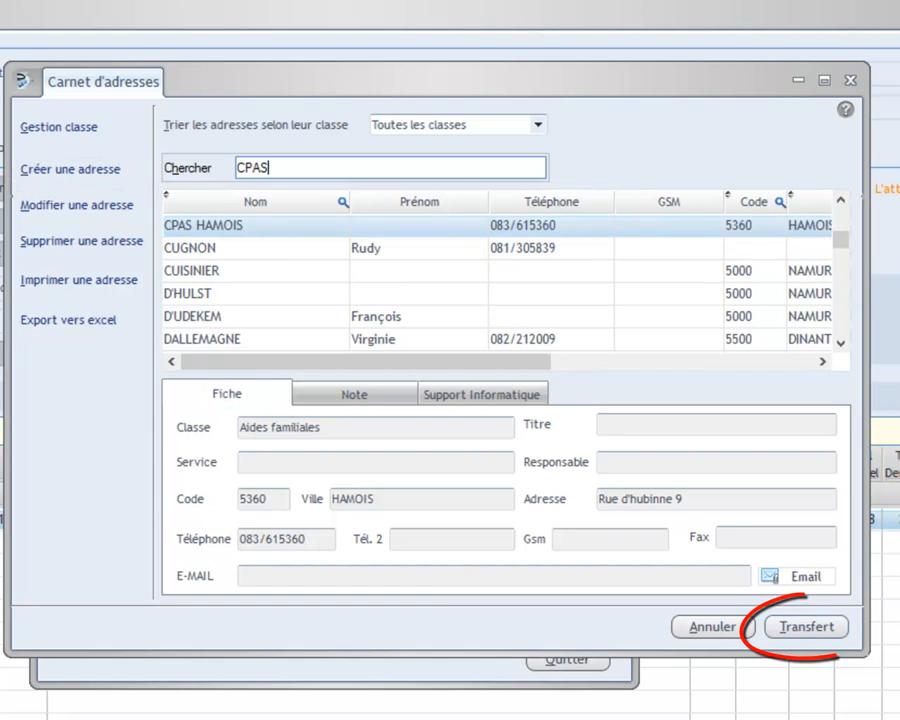
key("BackSpace")
key("BackSpace")
key("BackSpace")
key("BackSpace")
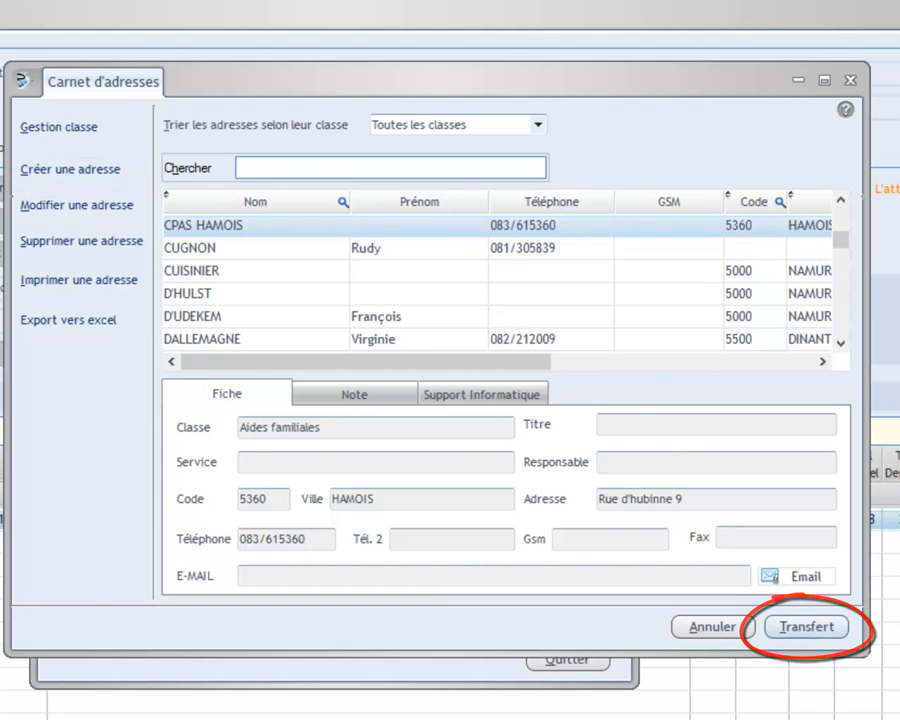
key("alt+t")
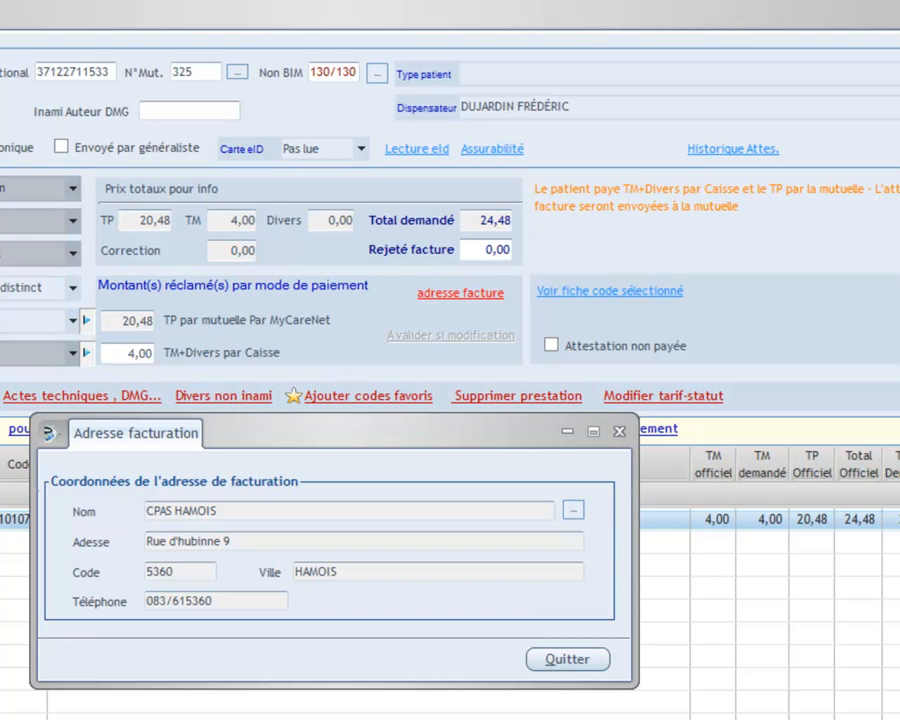
key("alt+q")
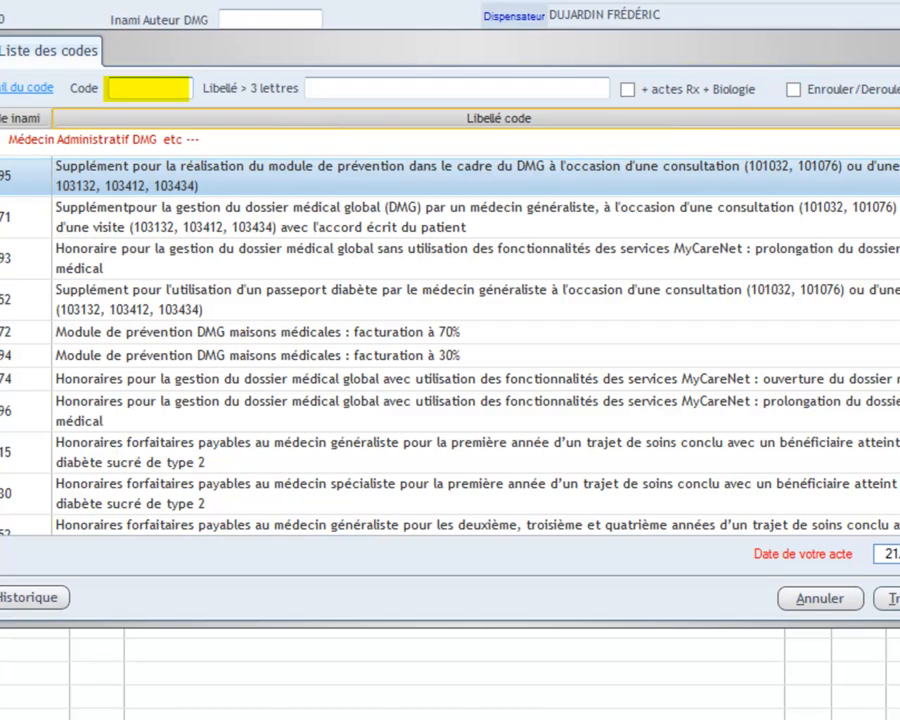
Search 'élect' and add Examens électrocardiographiques (475075), raising the attestation total to 42,25.
type("é")
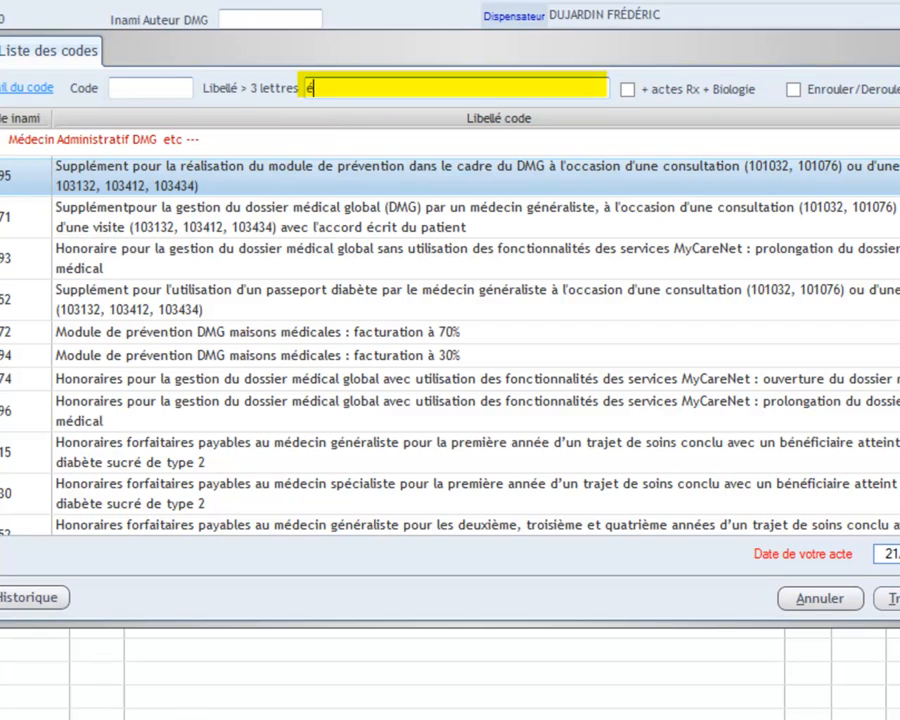
type("lect")
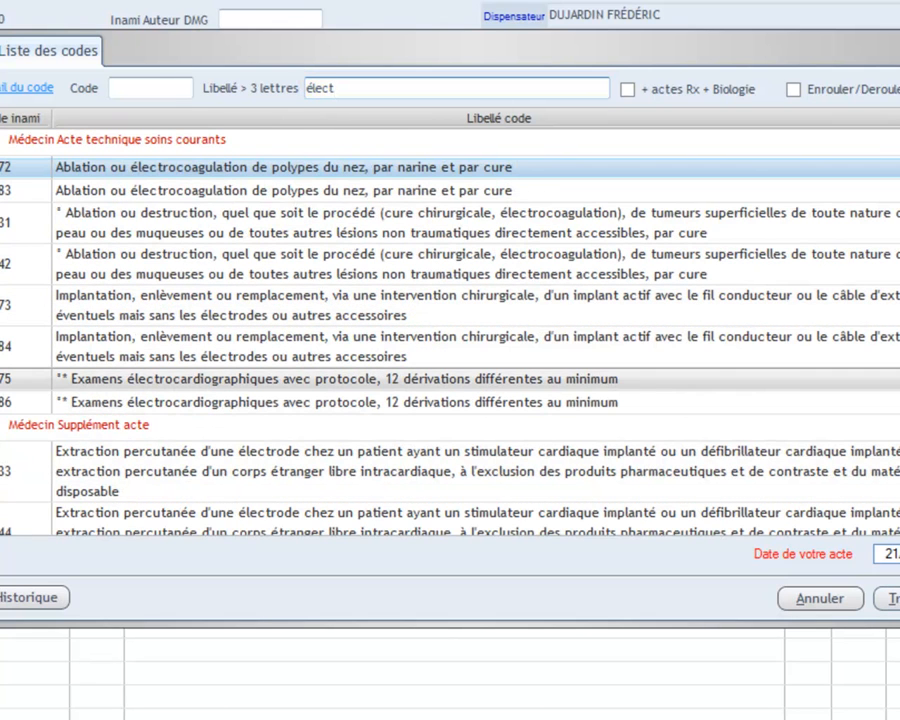
left_click(336, 379)
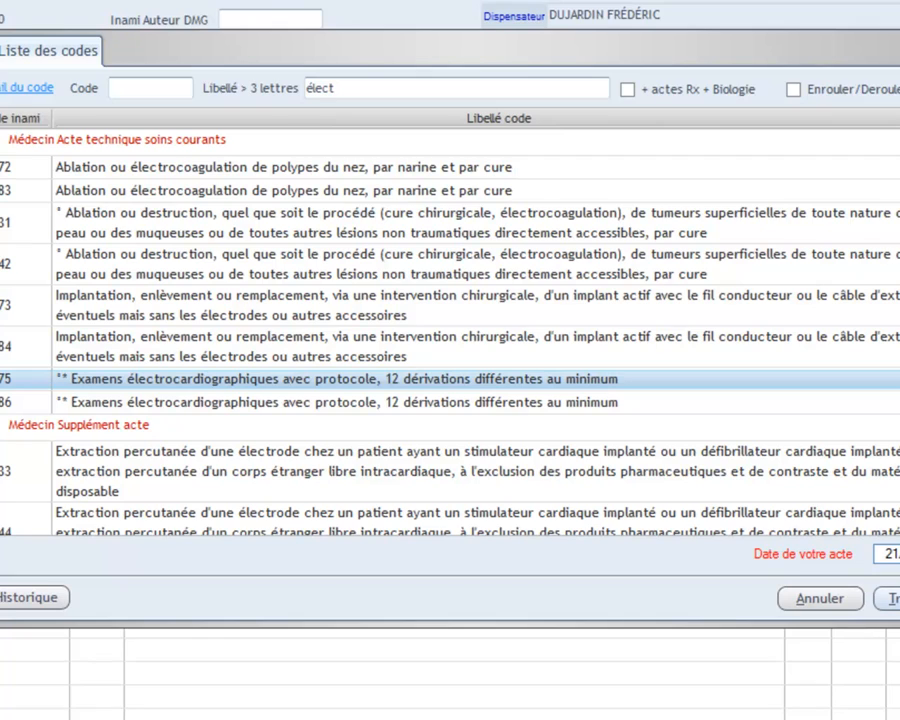
left_click(893, 598)
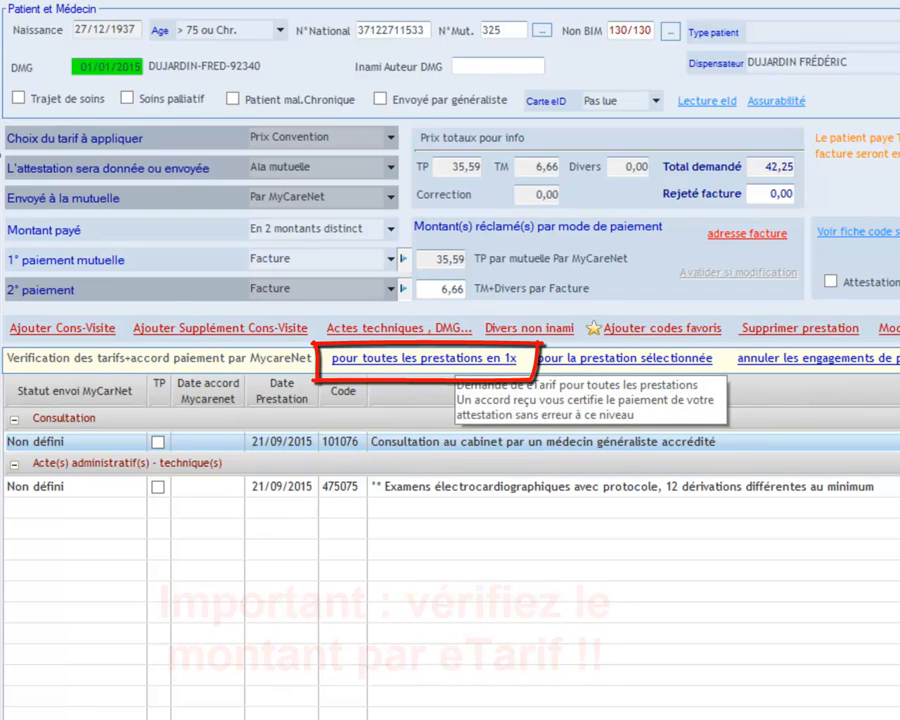
Request an eTarif for all services in one go, then close the 42,25 attestation.
left_click(424, 358)
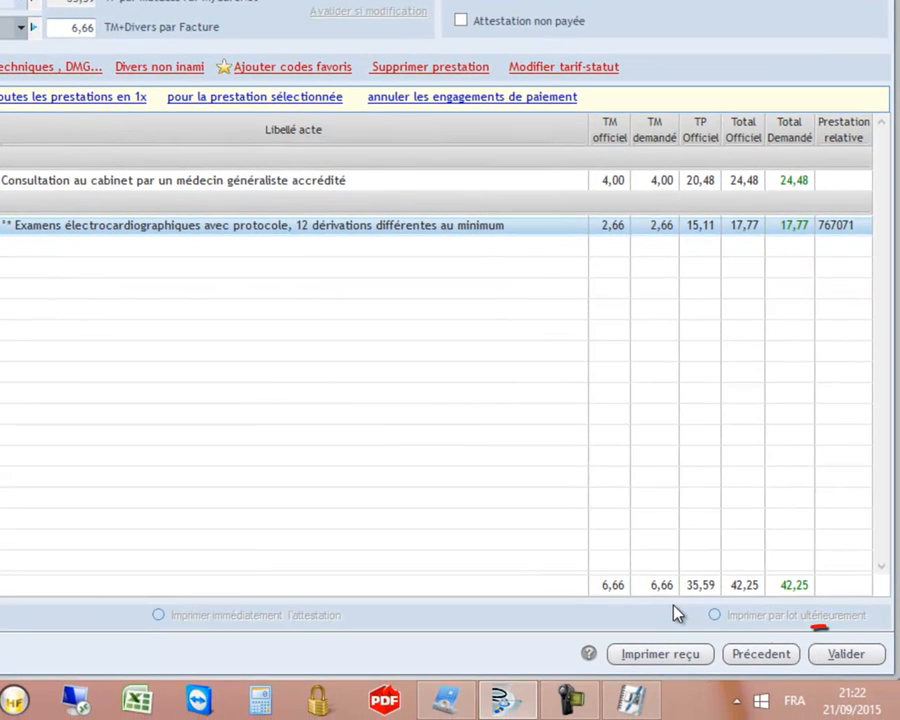
key("alt+v")
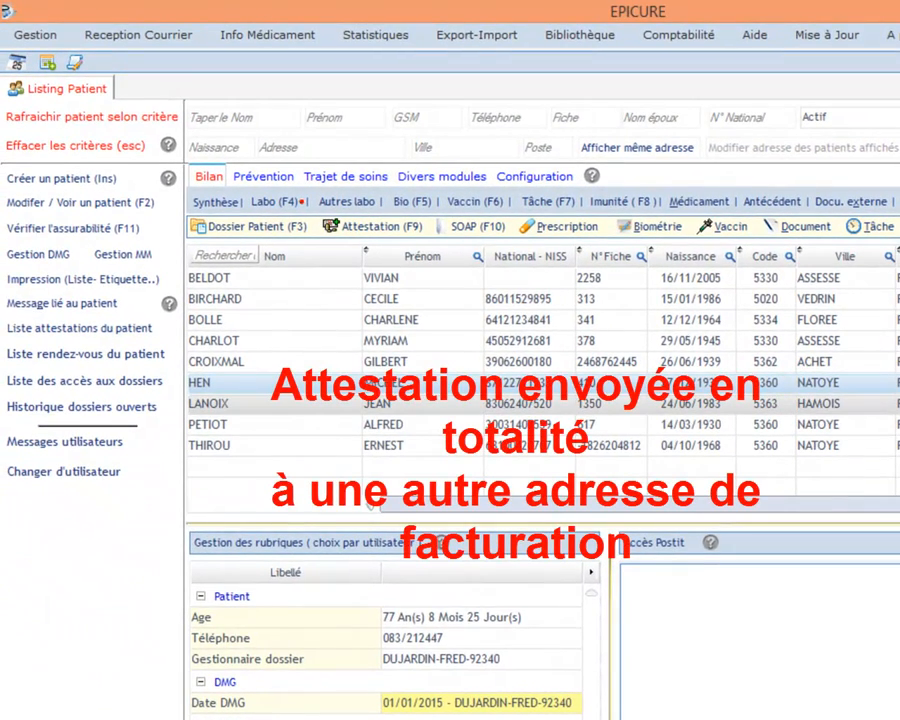
Select the next patient and start an attestation with consultation 101076 at 24,48.
left_click(378, 404)
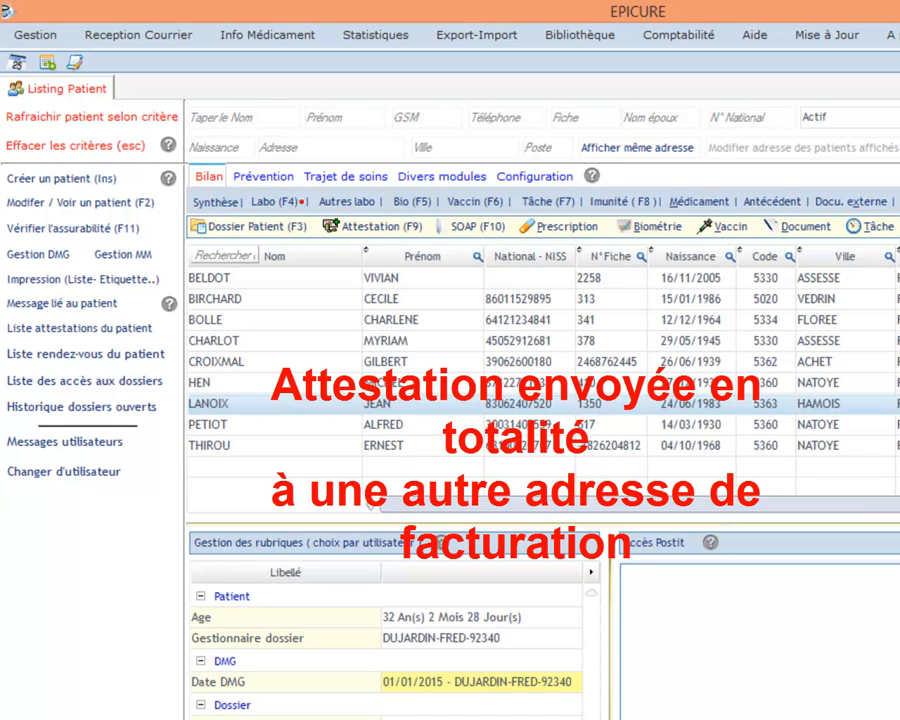
left_click(381, 227)
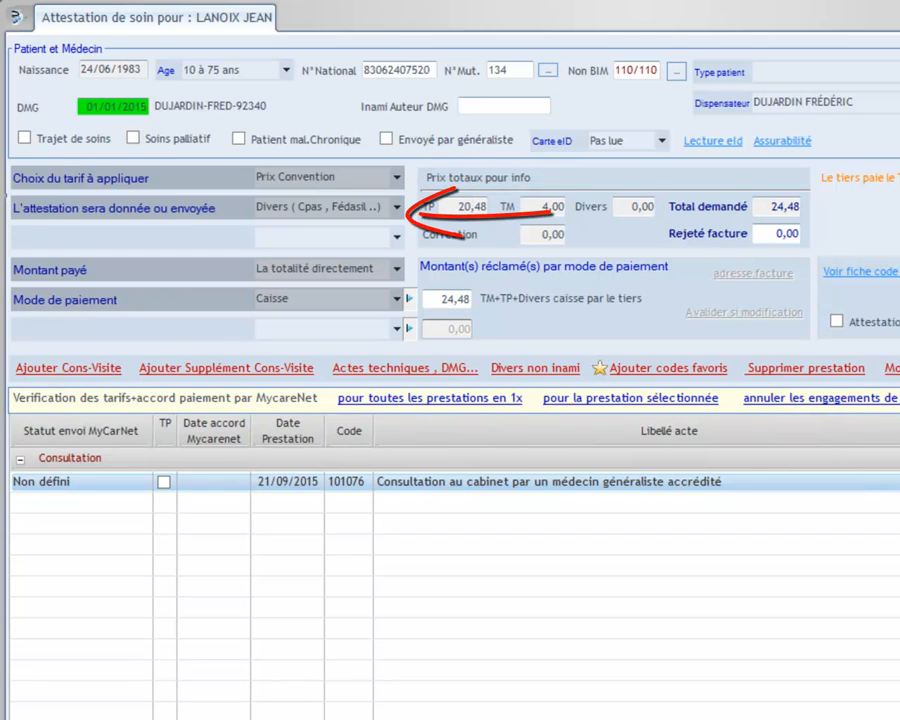
Keep the attestation addressed to Divers (CPAS, Fédasil) and set the payment mode to Facture.
left_click(397, 208)
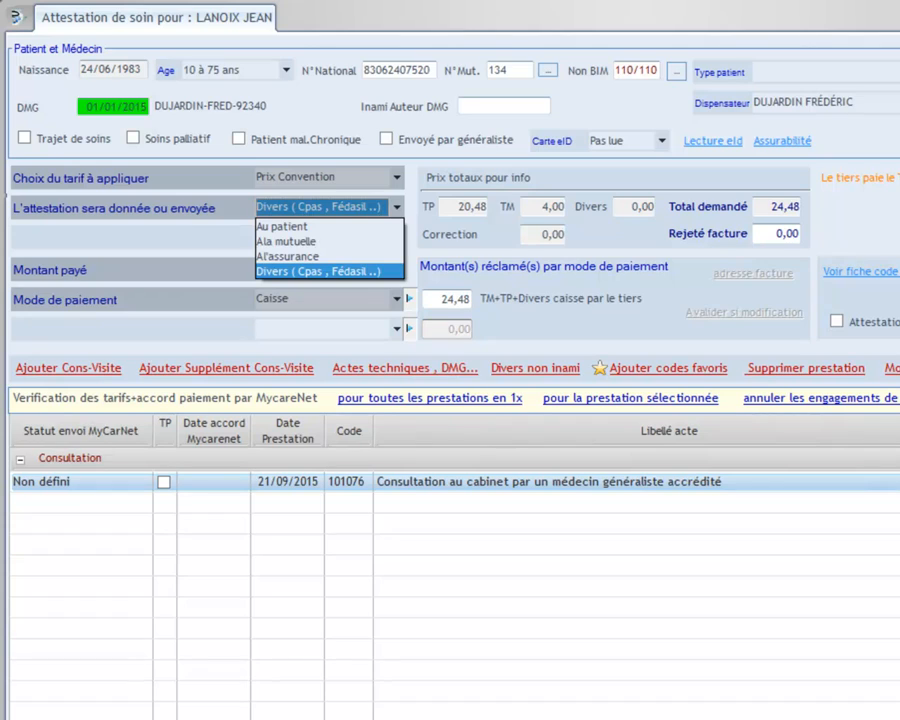
left_click(318, 271)
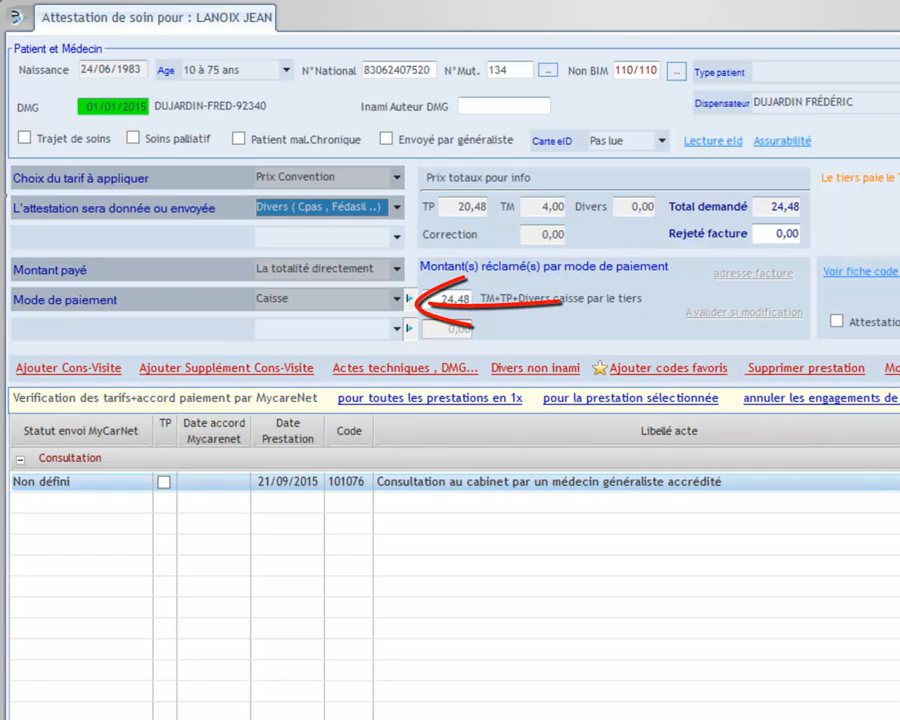
left_click(397, 299)
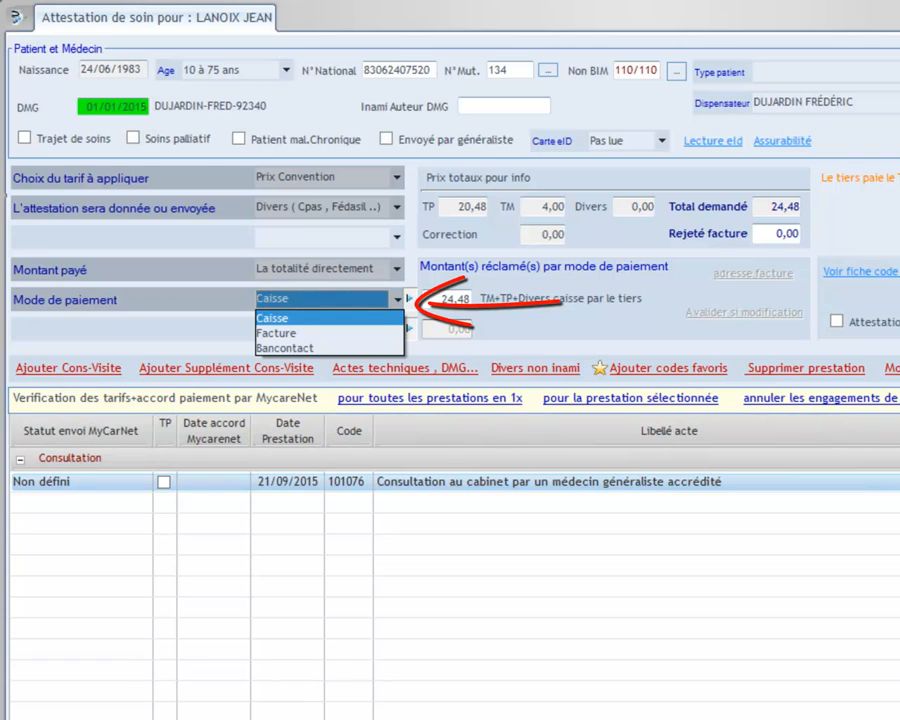
left_click(276, 333)
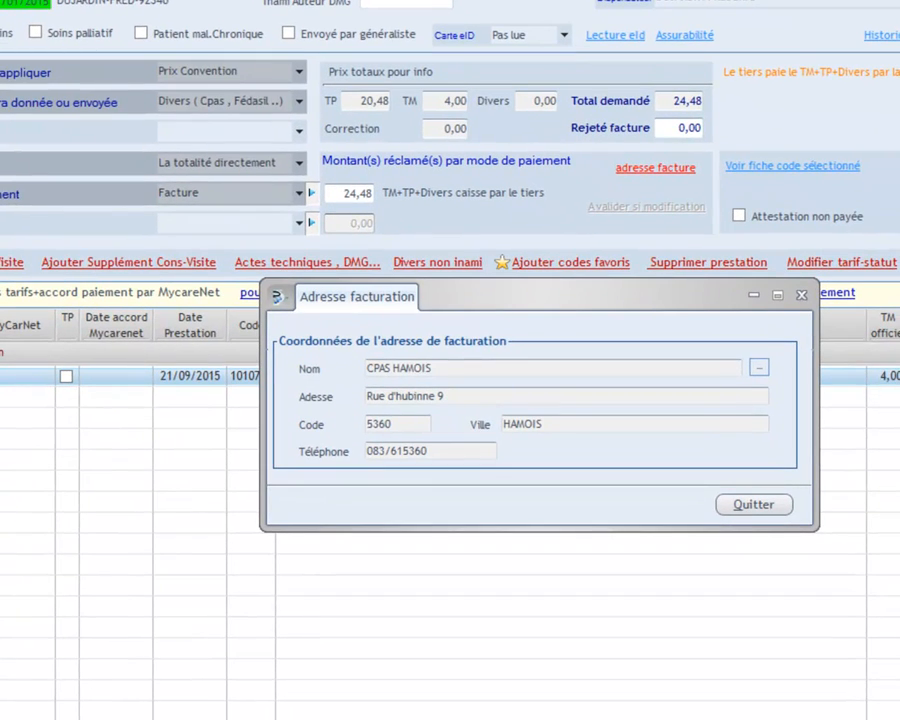
Search 'ASS', set ASSURANCE FÉDÉRALES as the billing address, and close the attestation.
left_click(759, 367)
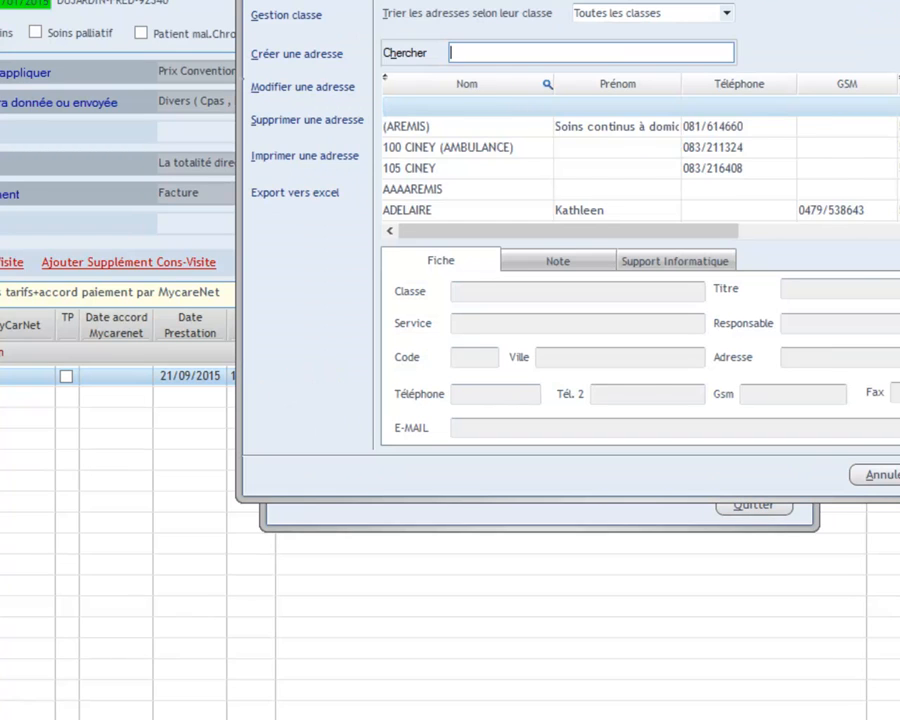
type("ASS")
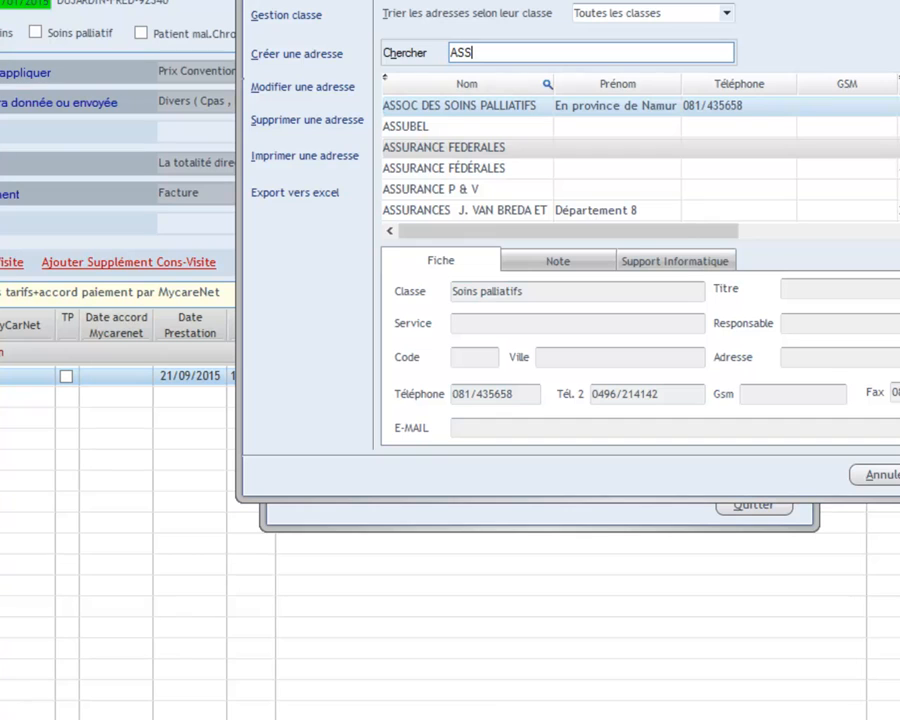
left_click(466, 168)
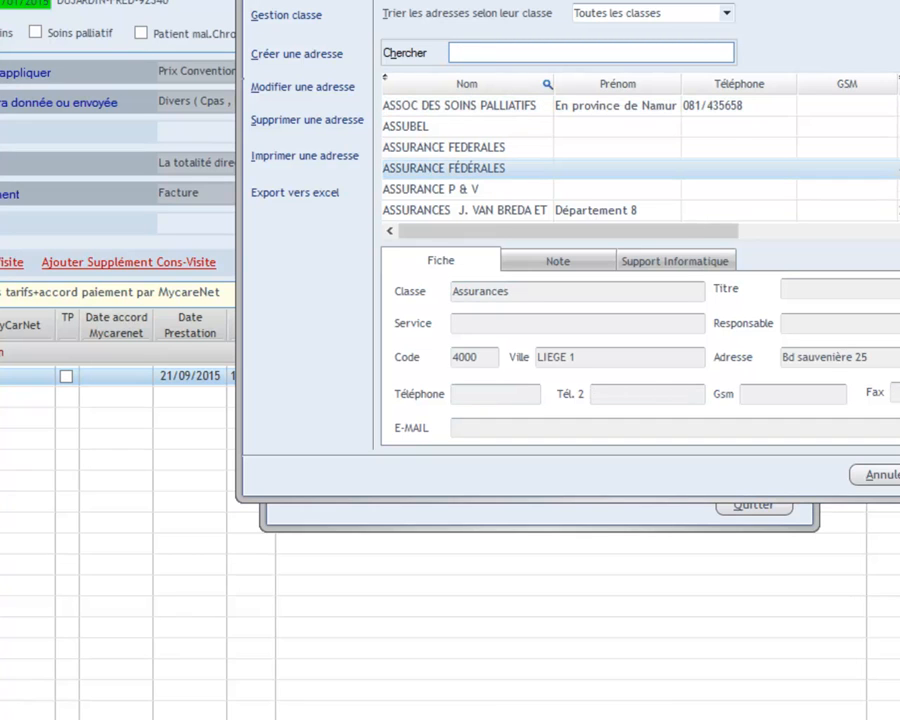
key("Return")
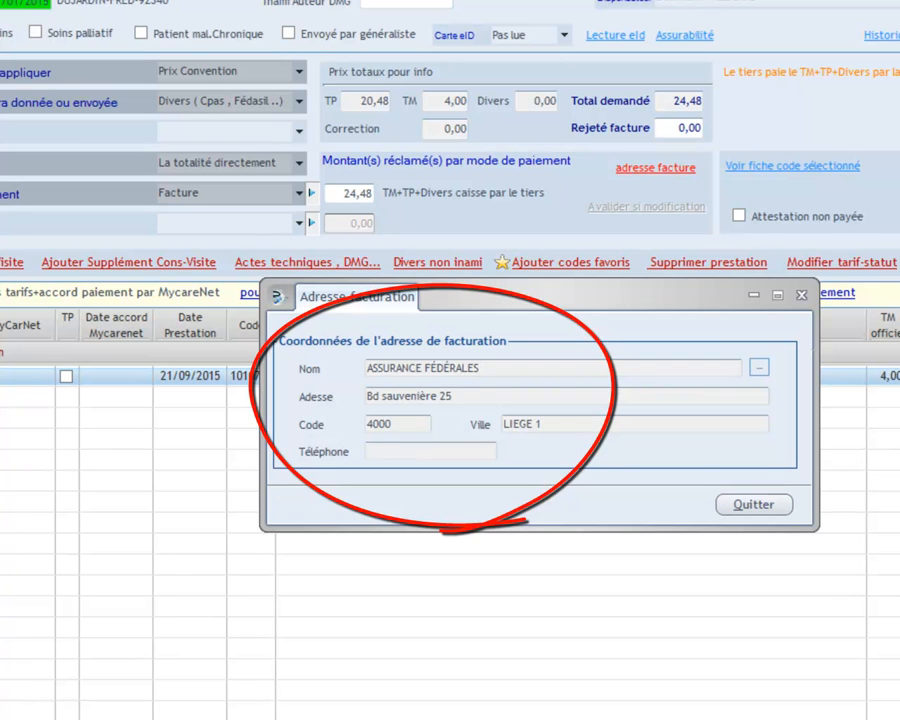
key("Escape")
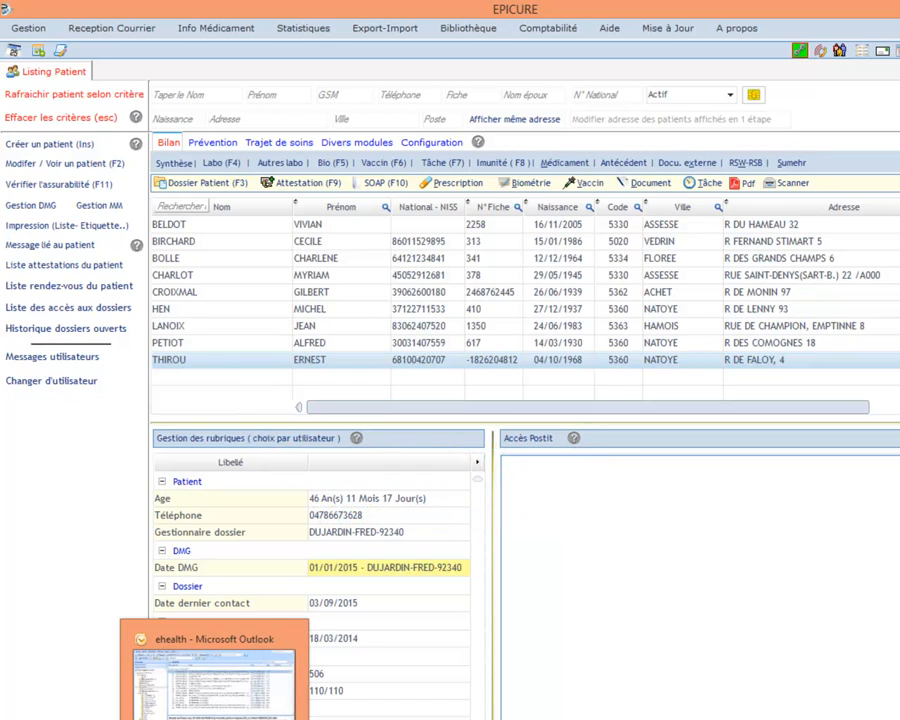
Select a different patient whose DMG and last attestation are dated 16/04/2015.
left_click(222, 241)
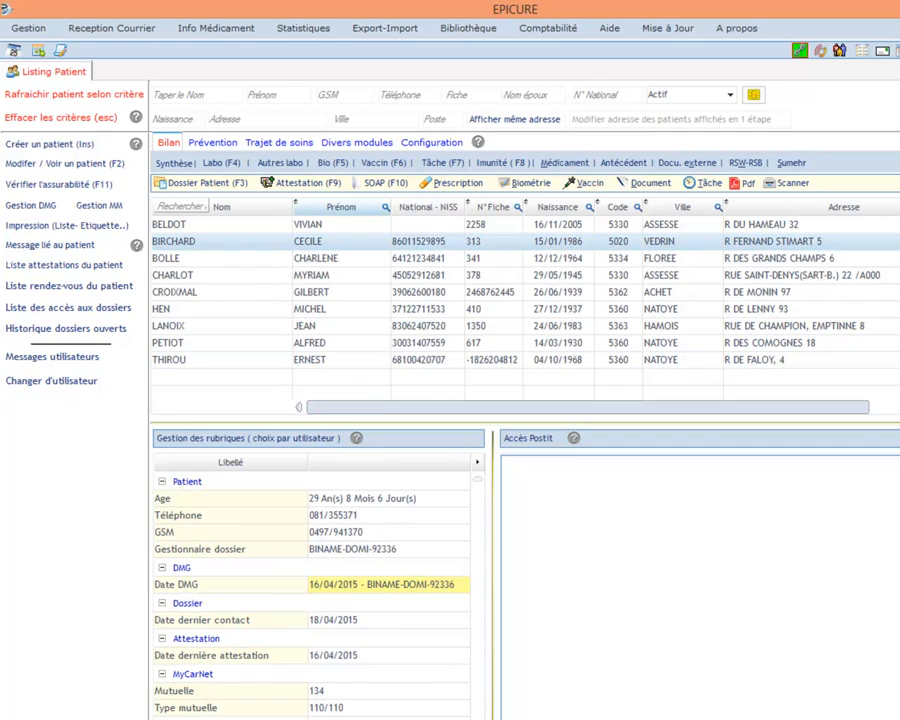
Start a Visite attestation (code 103132, 36,76) with 'Aucun droit TP' selected.
left_click(298, 182)
left_click(427, 327)
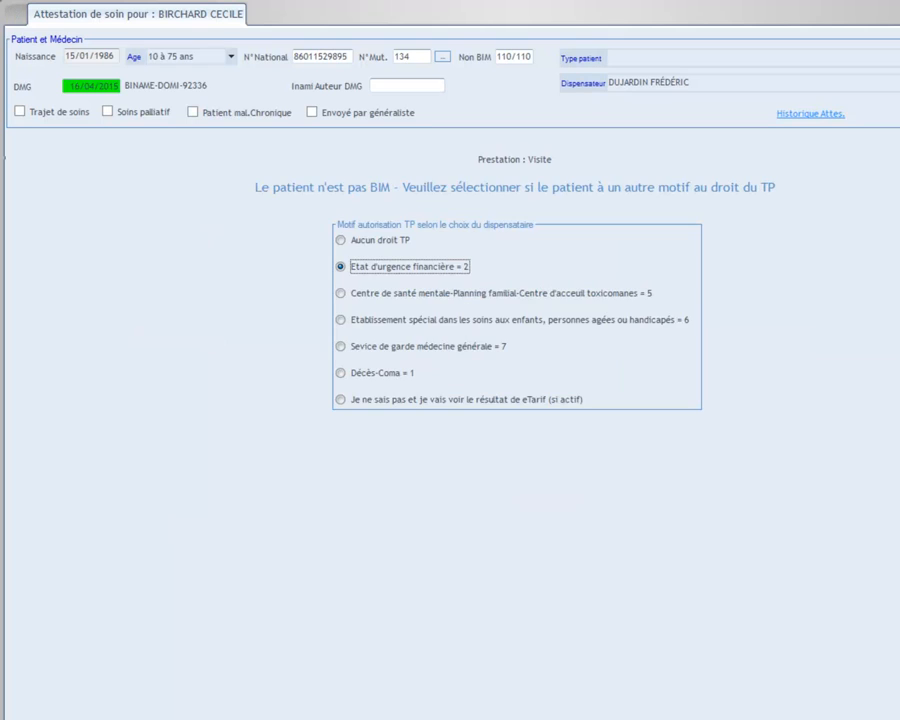
left_click(341, 240)
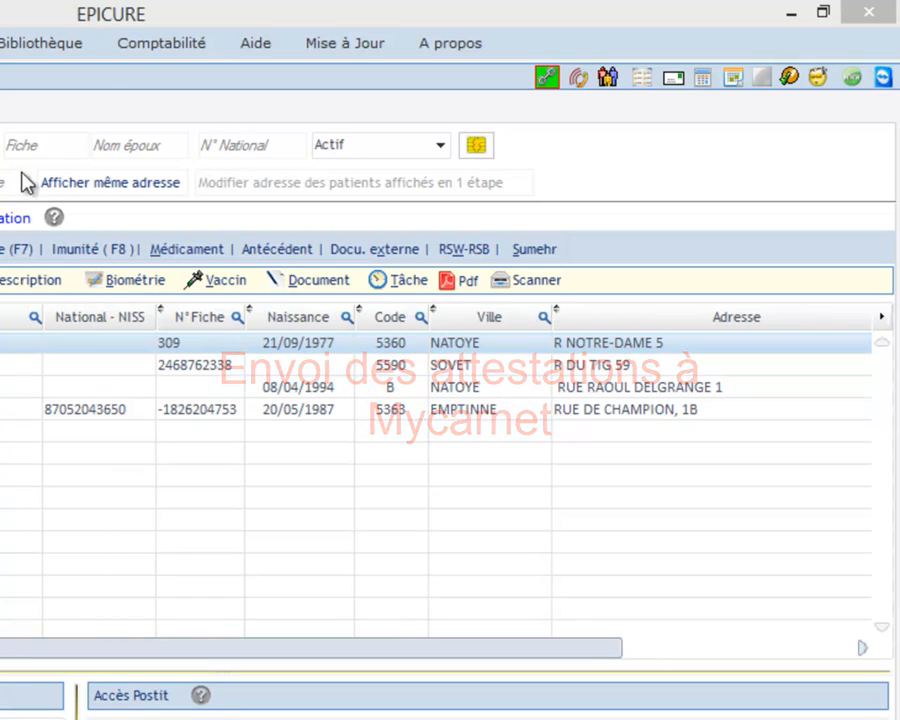
Open Comptabilité > Attestations-Envois avec MyCareNet > Liste des attestations à envoyer.
left_click(141, 50)
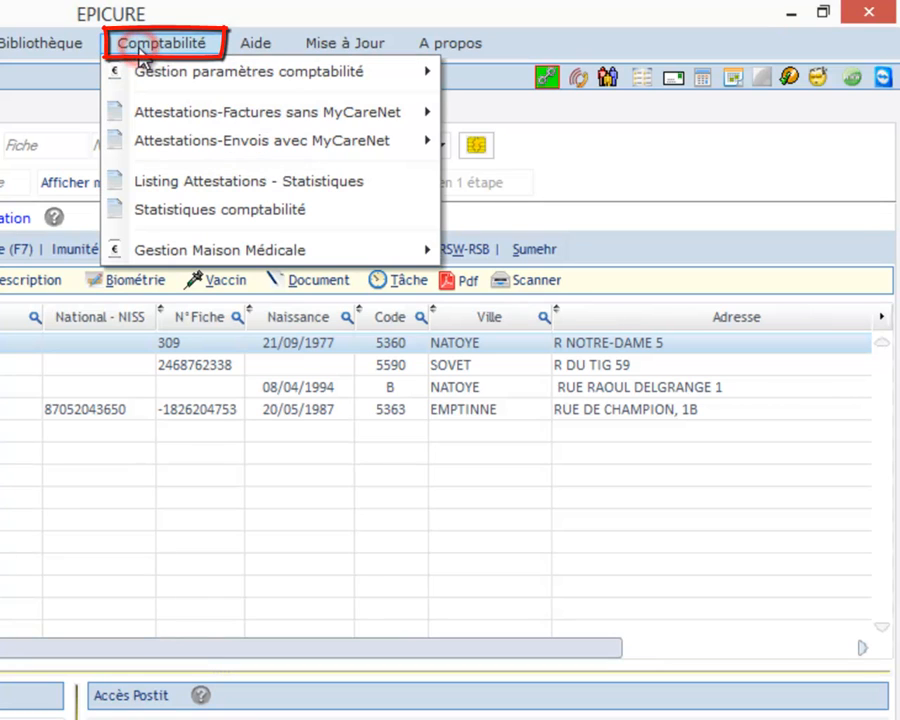
mouse_move(149, 155)
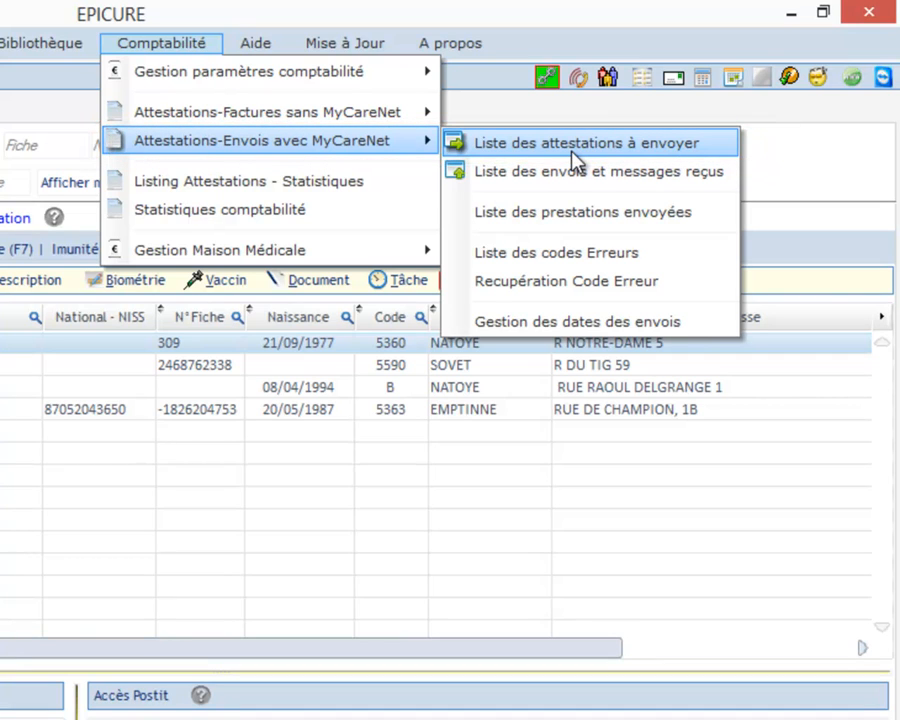
left_click(572, 150)
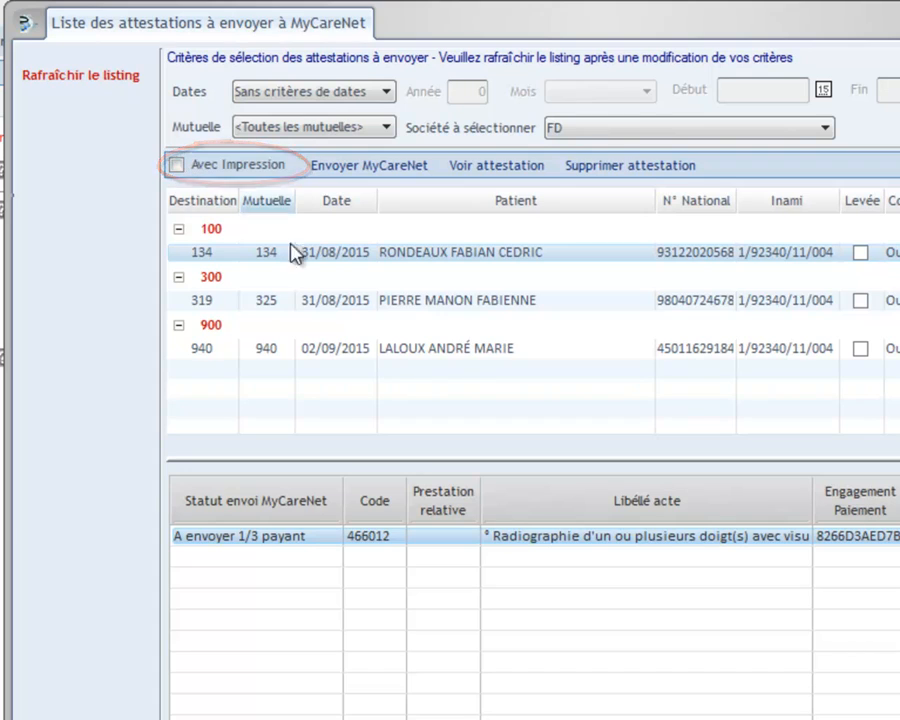
Review the three pending attestations, send them with Envoyer MyCareNet, and acknowledge completion.
left_click(352, 310)
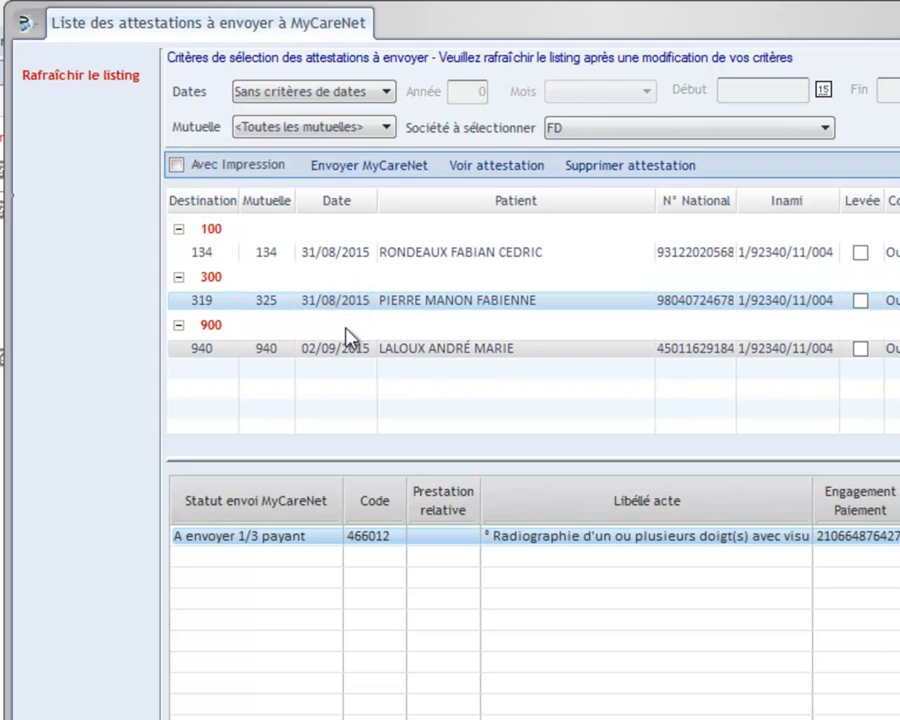
left_click(350, 350)
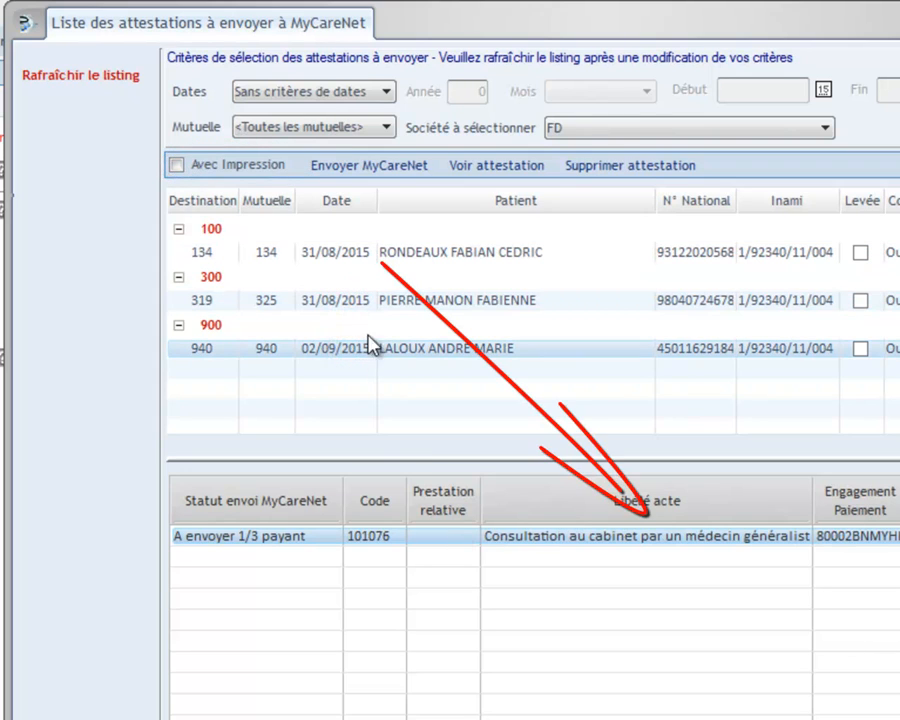
left_click(370, 255)
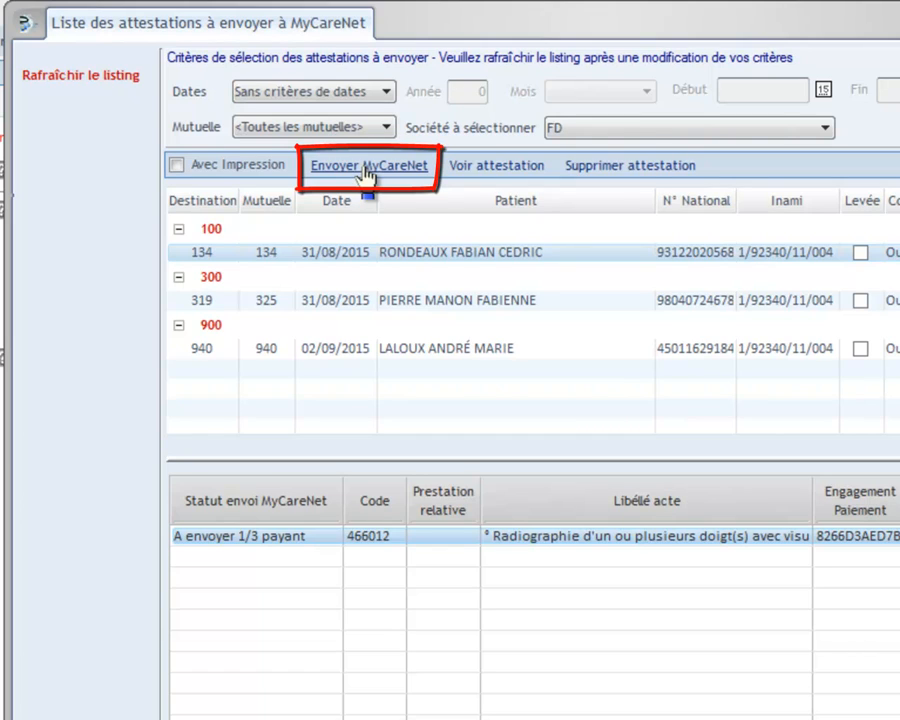
left_click(366, 169)
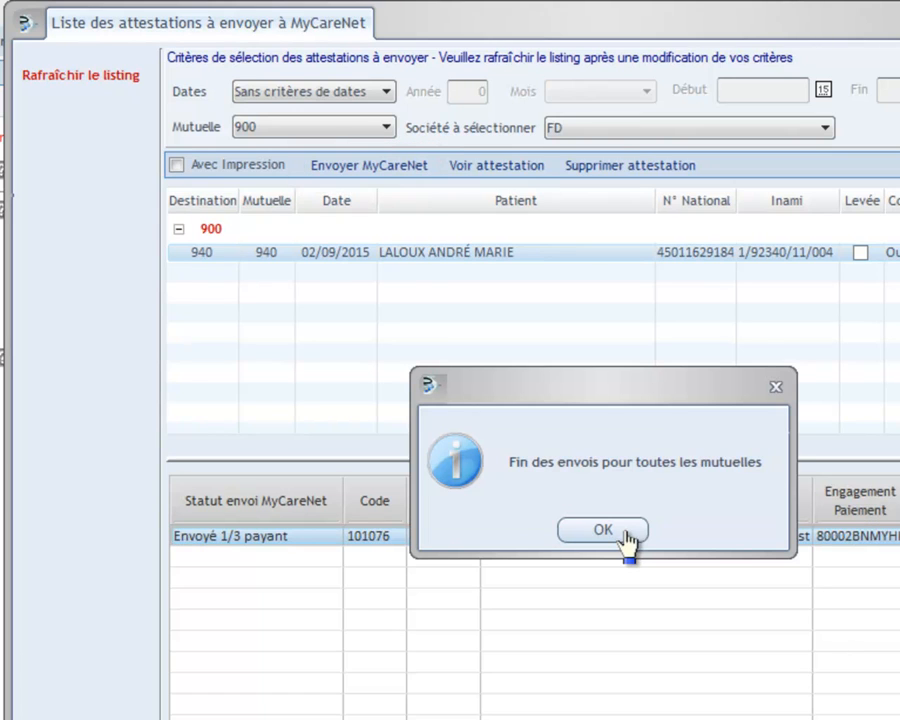
left_click(625, 538)
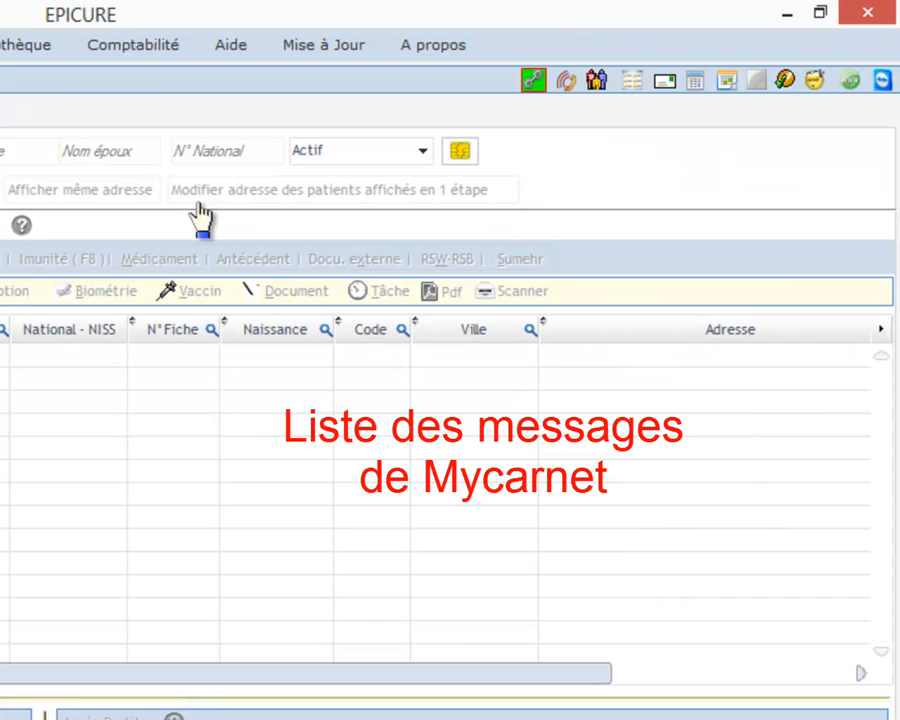
Open Comptabilité > Attestations-Envois avec MyCareNet > Liste des envois et messages reçus.
left_click(151, 46)
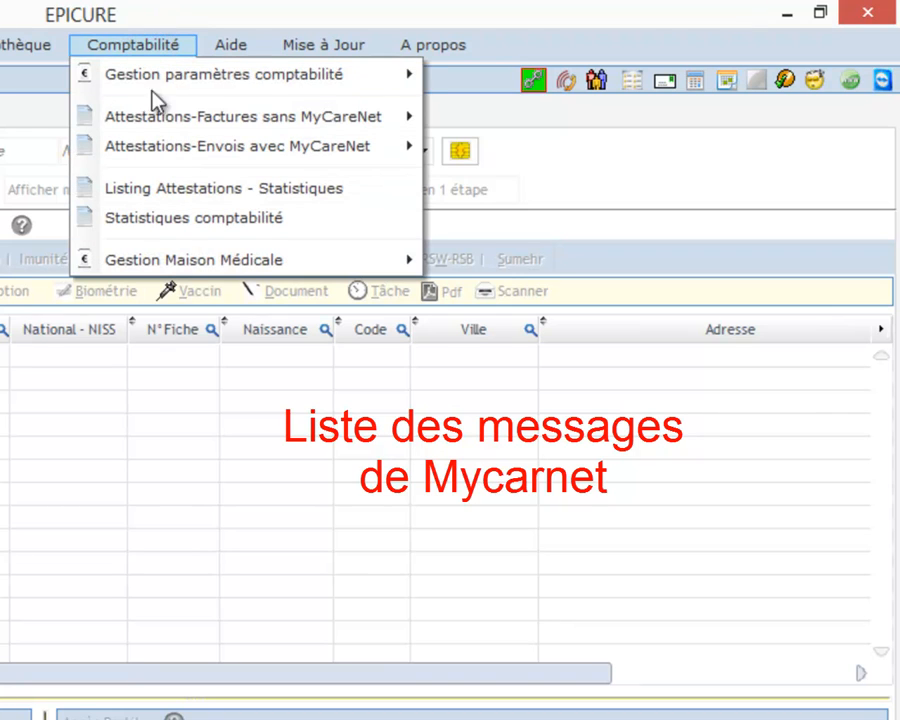
mouse_move(188, 146)
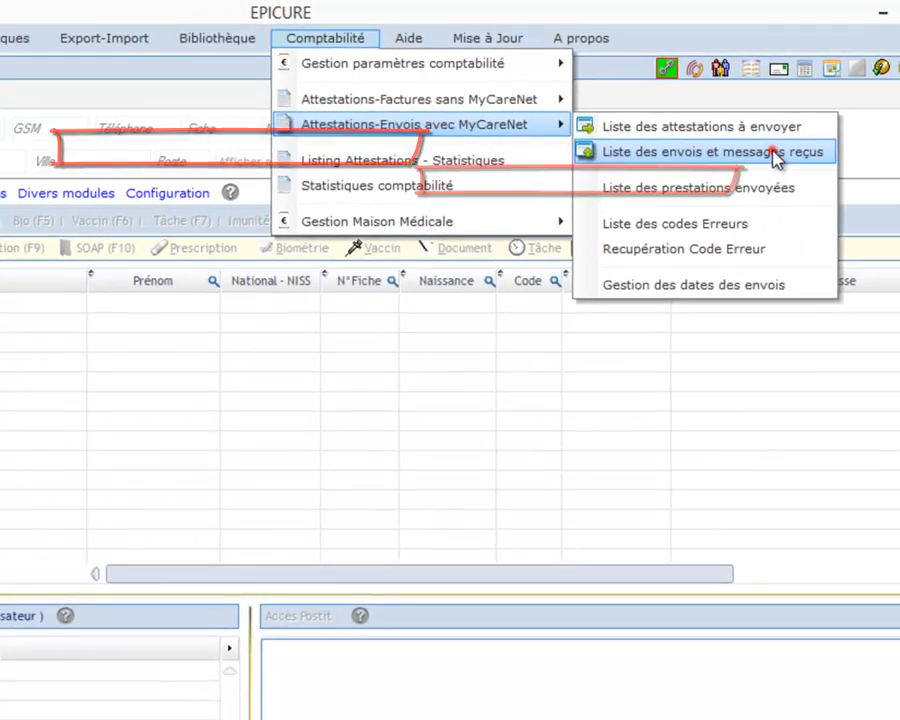
left_click(663, 183)
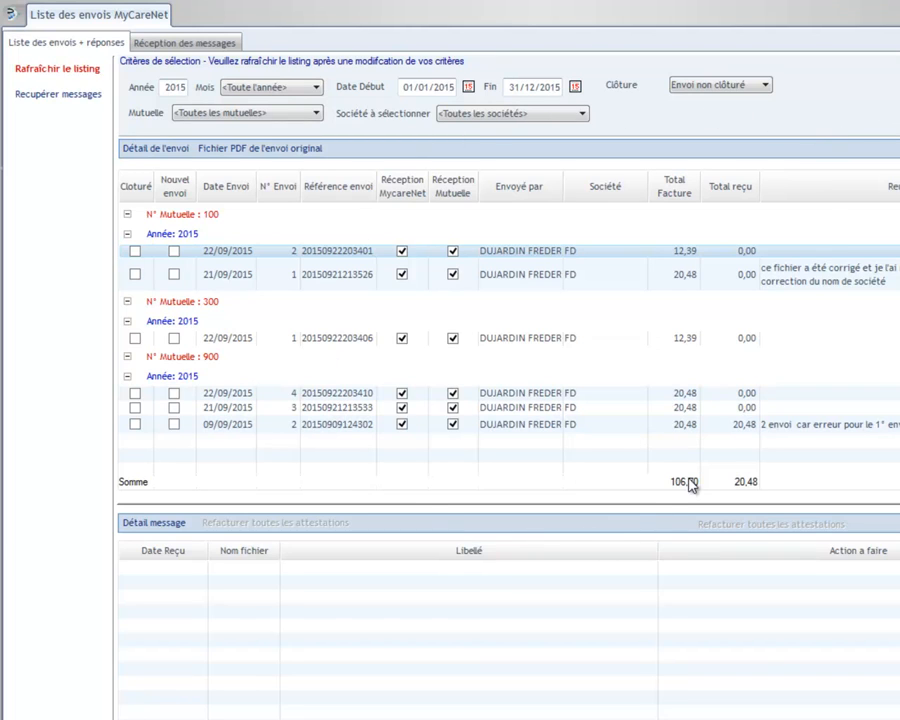
Retrieve the one new message, mutuelle 900's billing-file acknowledgement, and return to the sends list.
left_click(65, 94)
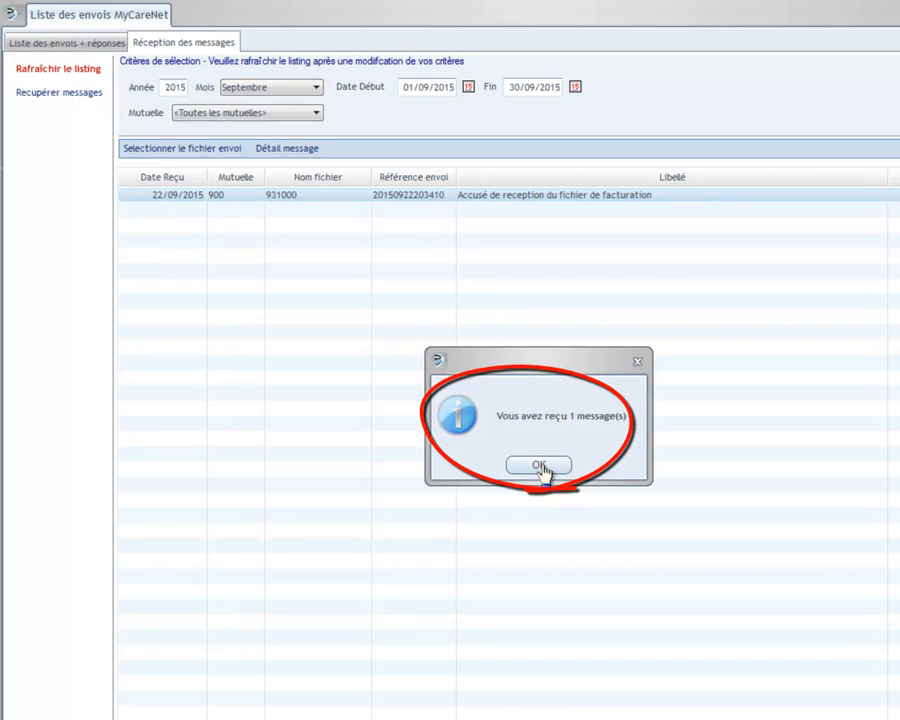
left_click(540, 466)
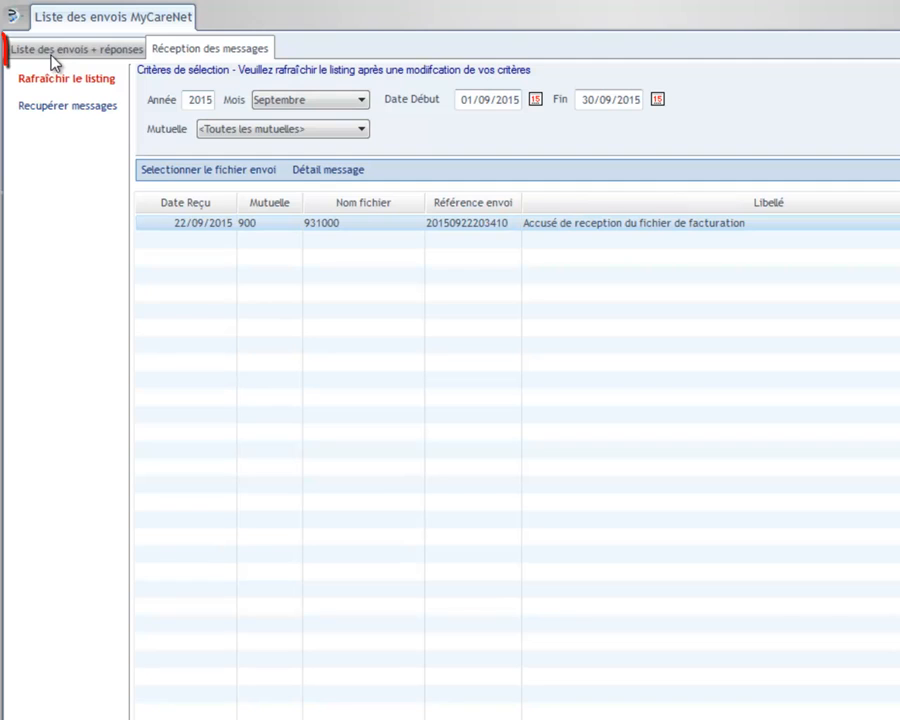
left_click(55, 50)
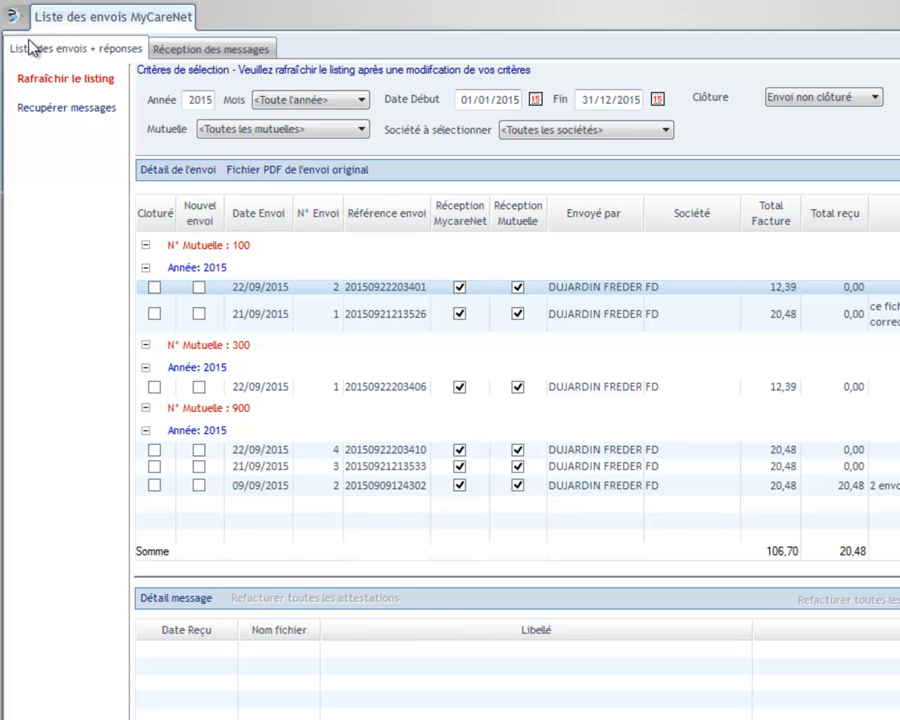
Review the 09/09/2015 send's receipt acknowledgement, incomplete analysis and 920900 final statement messages.
left_click(392, 466)
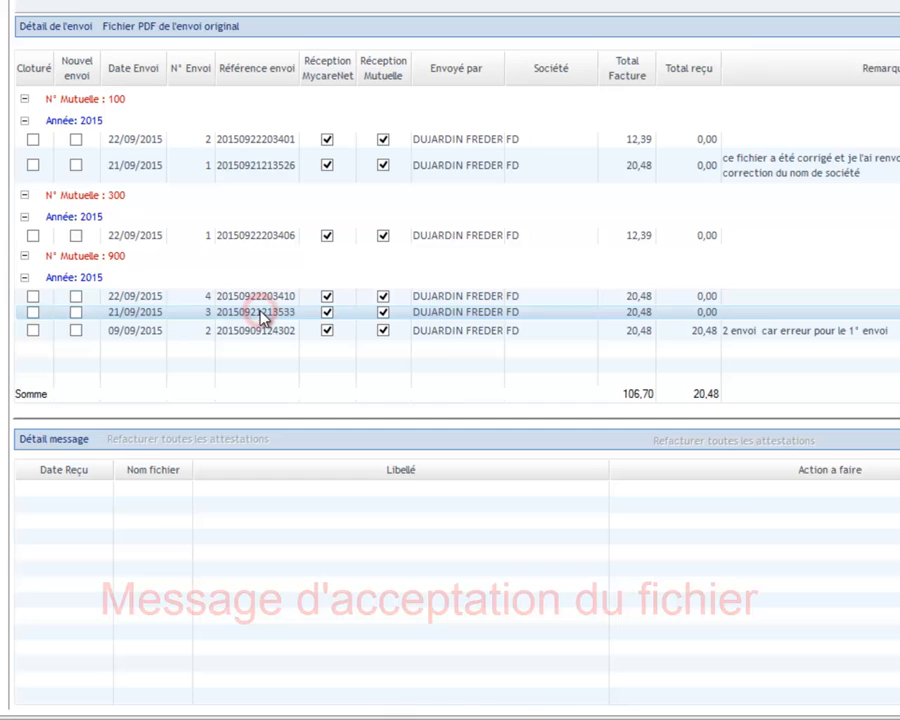
left_click(176, 338)
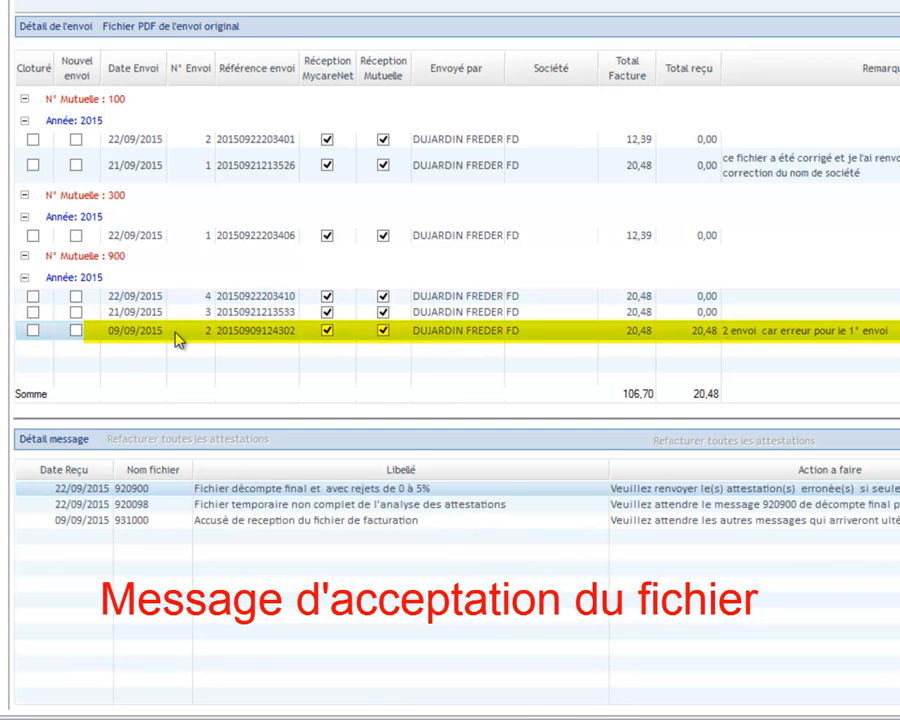
left_click(223, 521)
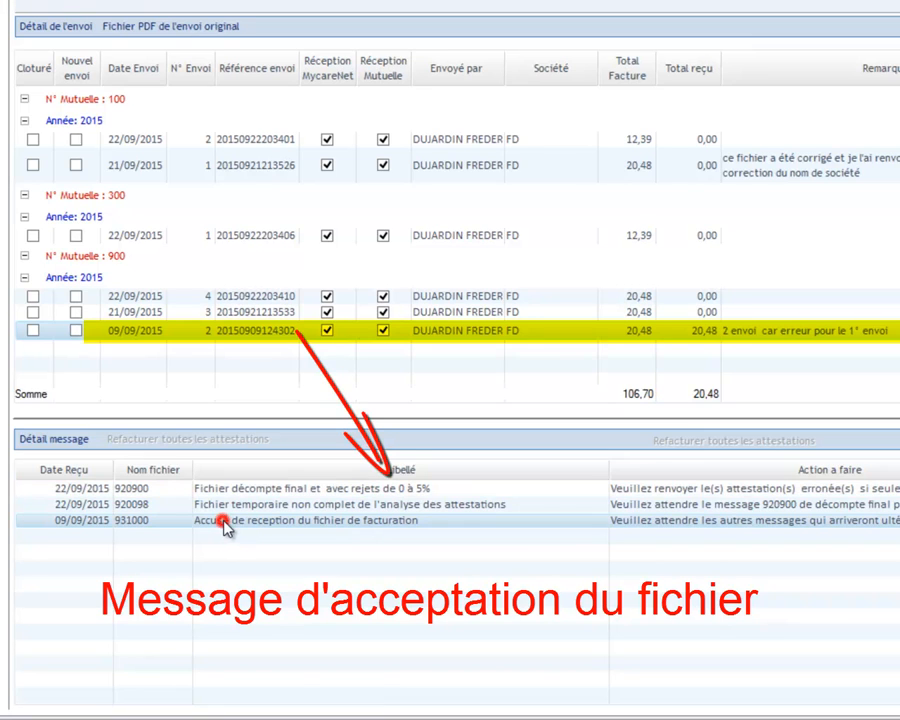
left_click(251, 506)
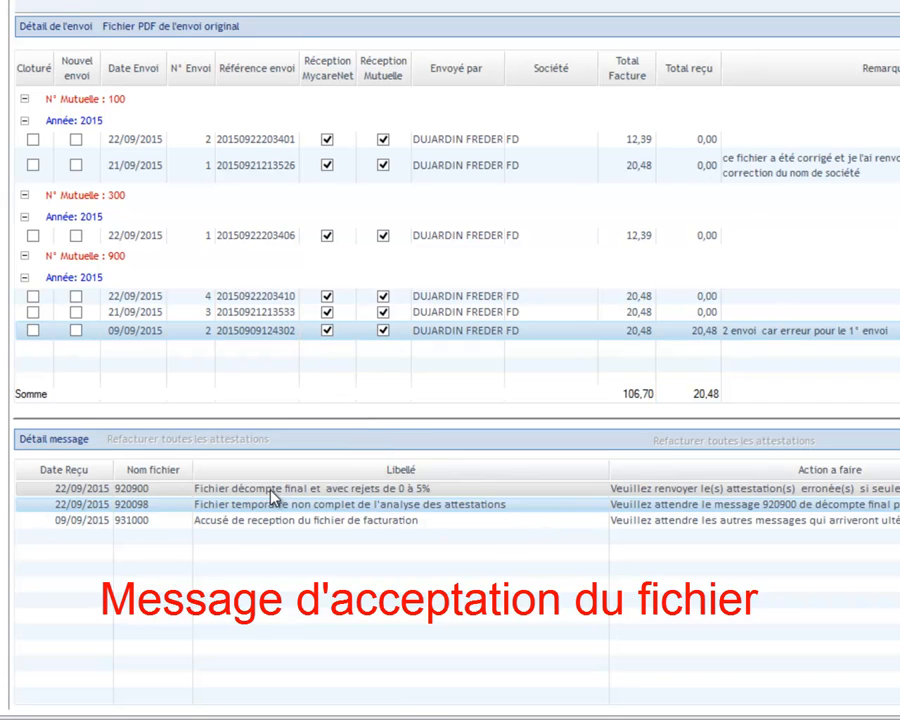
left_click(271, 491)
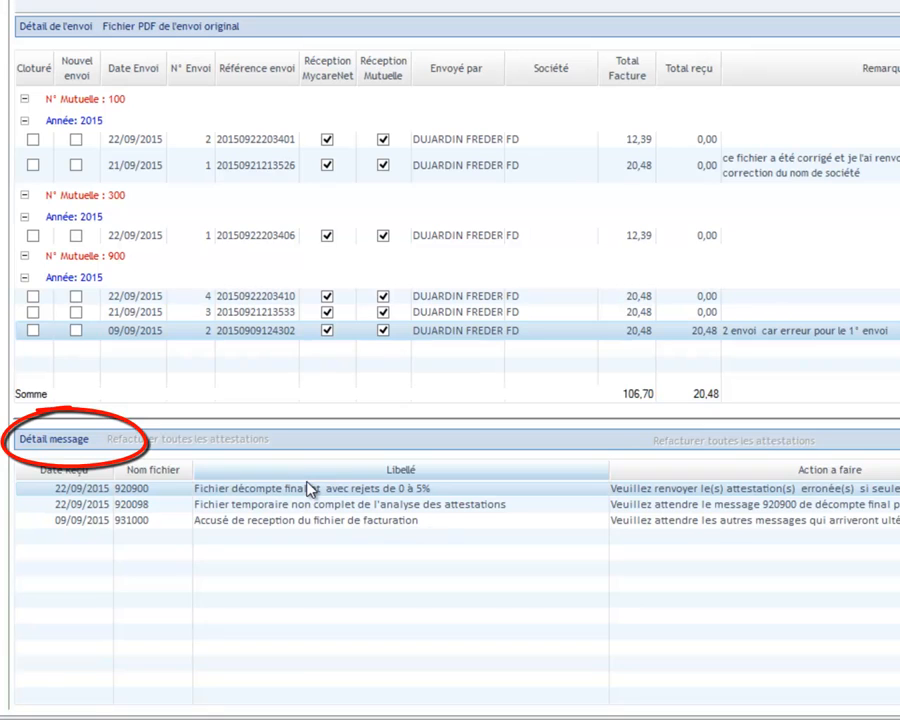
Open the 920900 message details, check its recommended action, and close the error-free send.
left_click(44, 446)
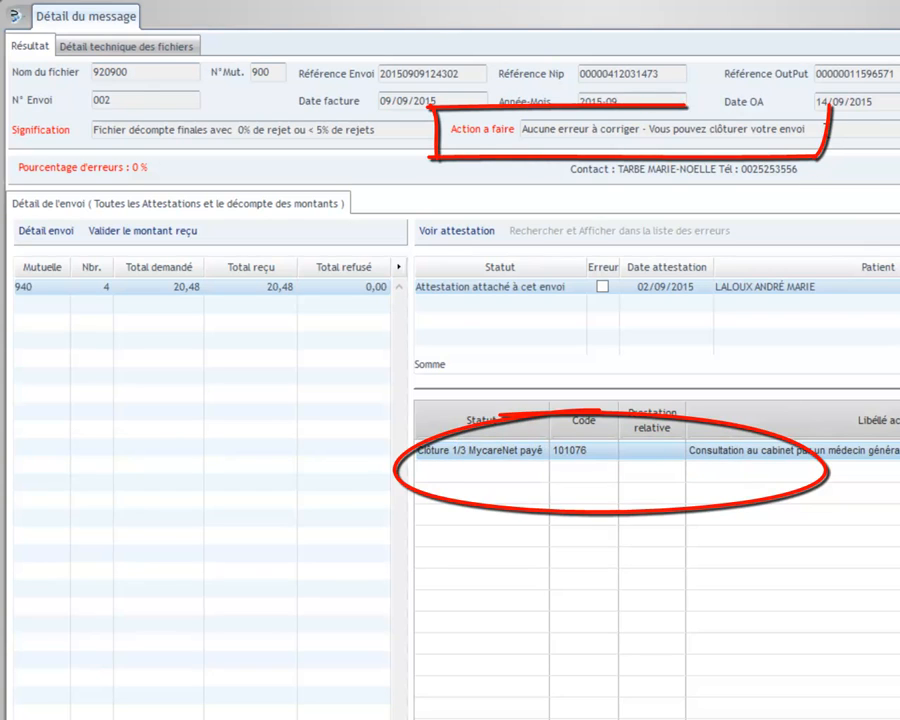
left_click_drag(827, 130, 485, 131)
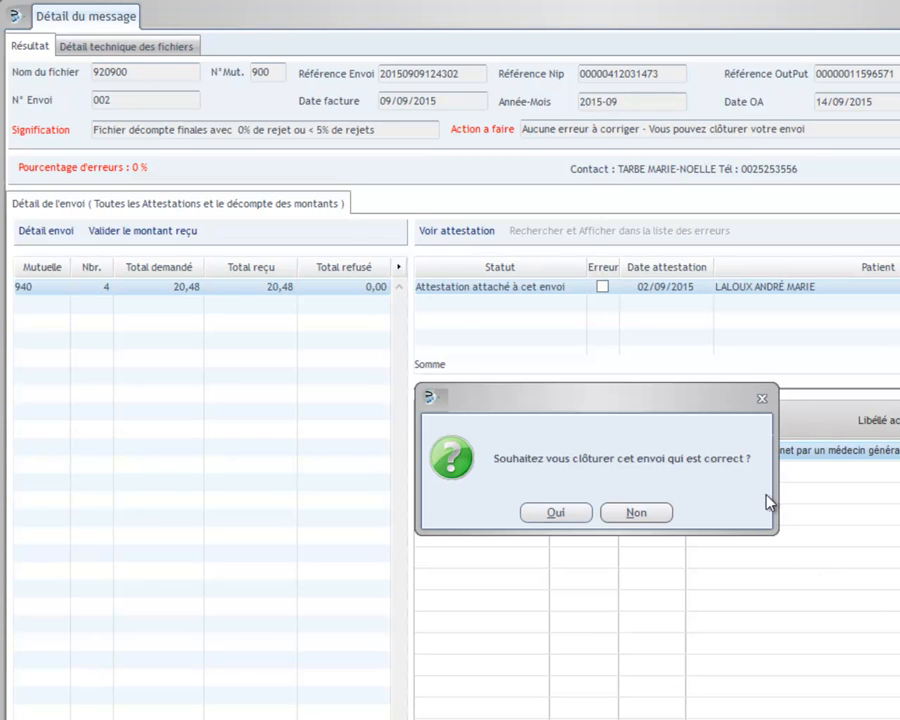
left_click(547, 512)
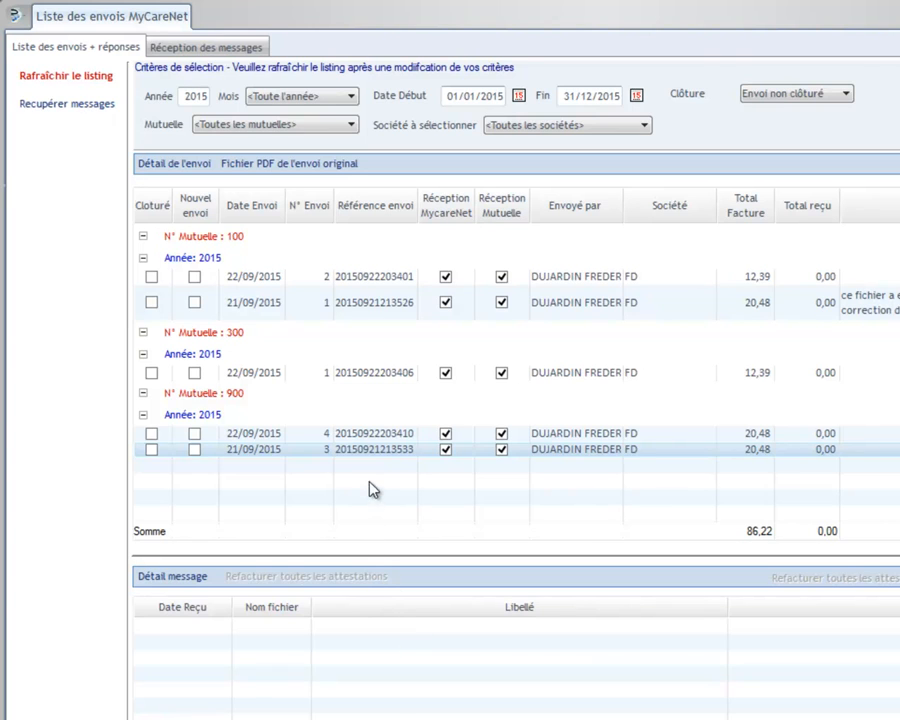
left_click(392, 436)
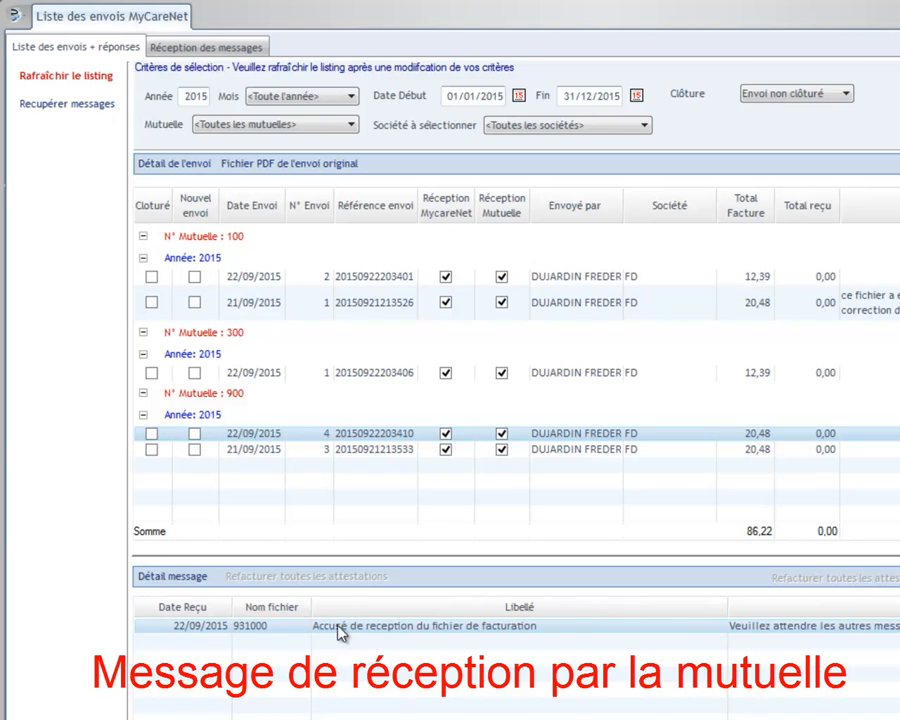
left_click(371, 375)
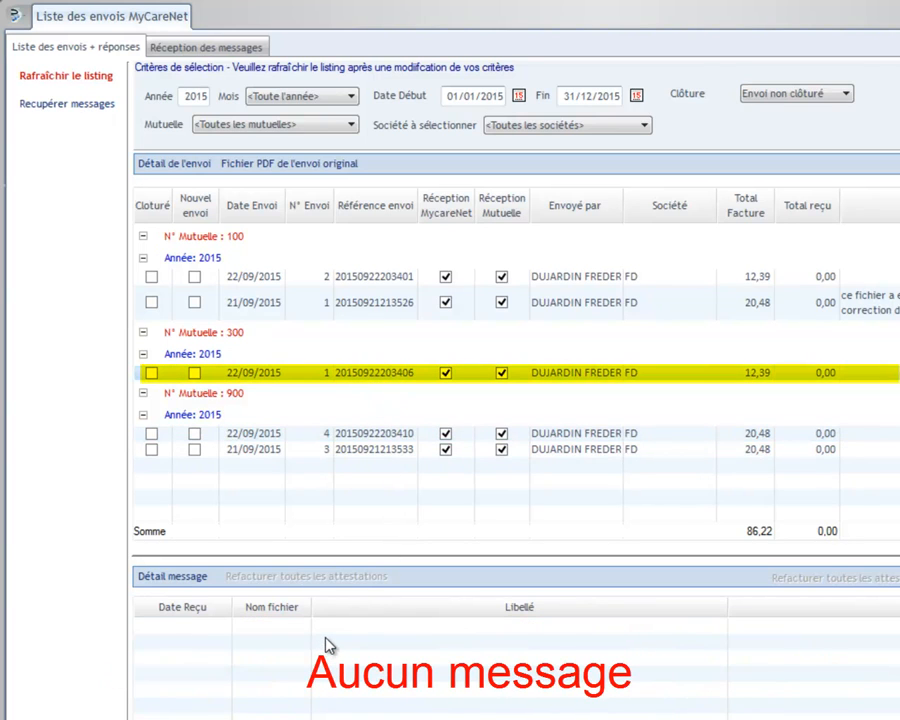
left_click(390, 304)
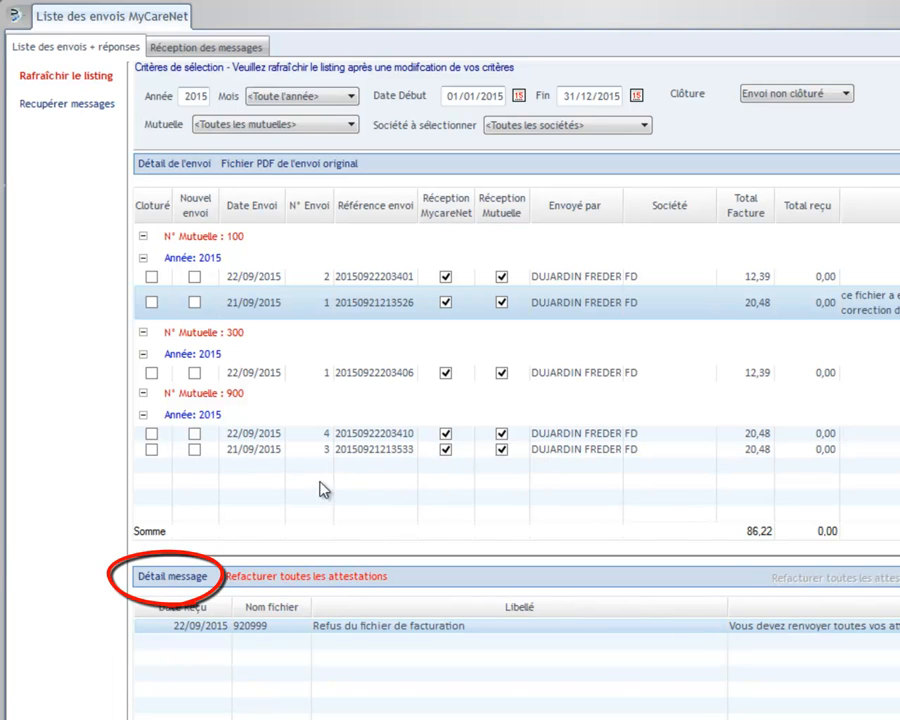
left_click(172, 584)
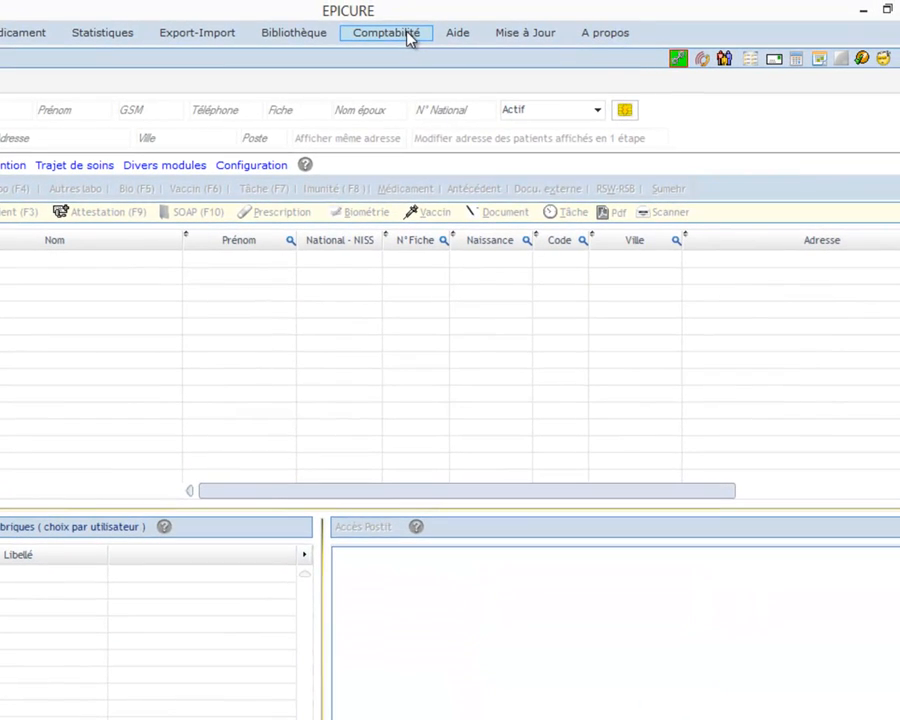
left_click(406, 34)
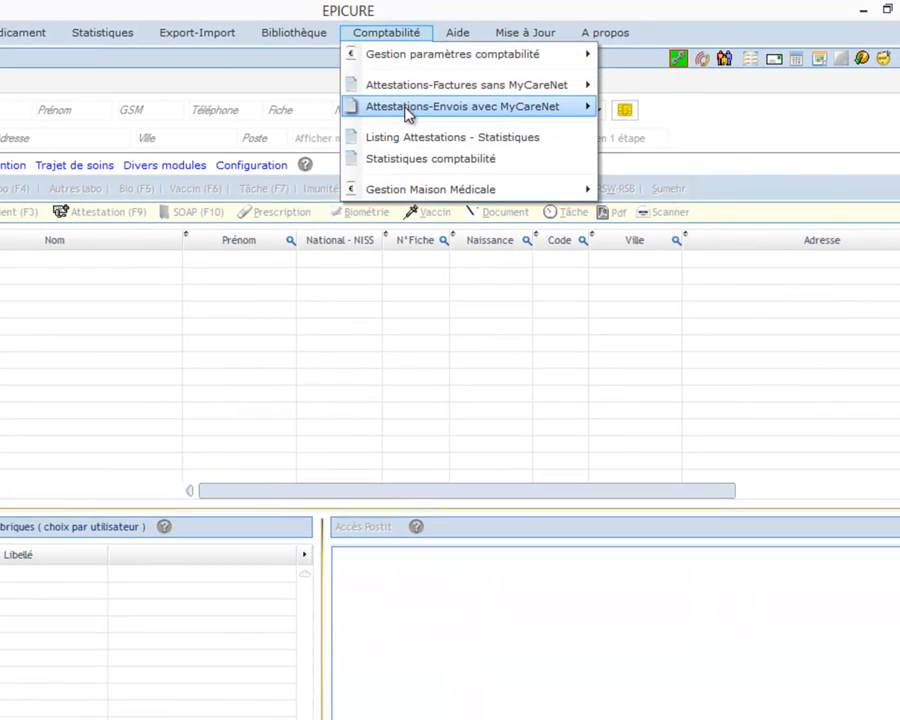
mouse_move(405, 110)
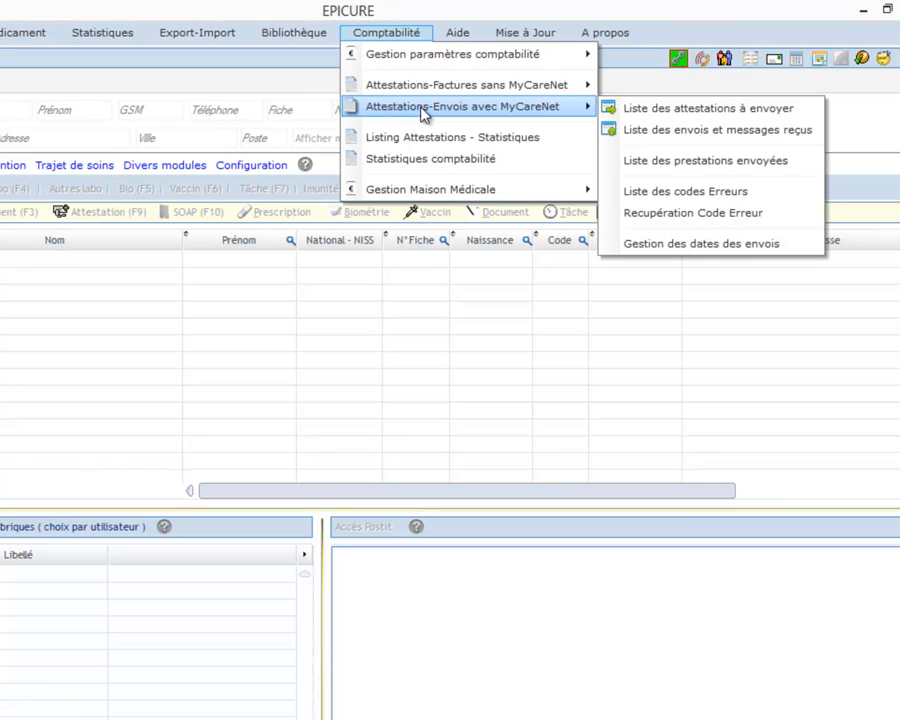
left_click(680, 110)
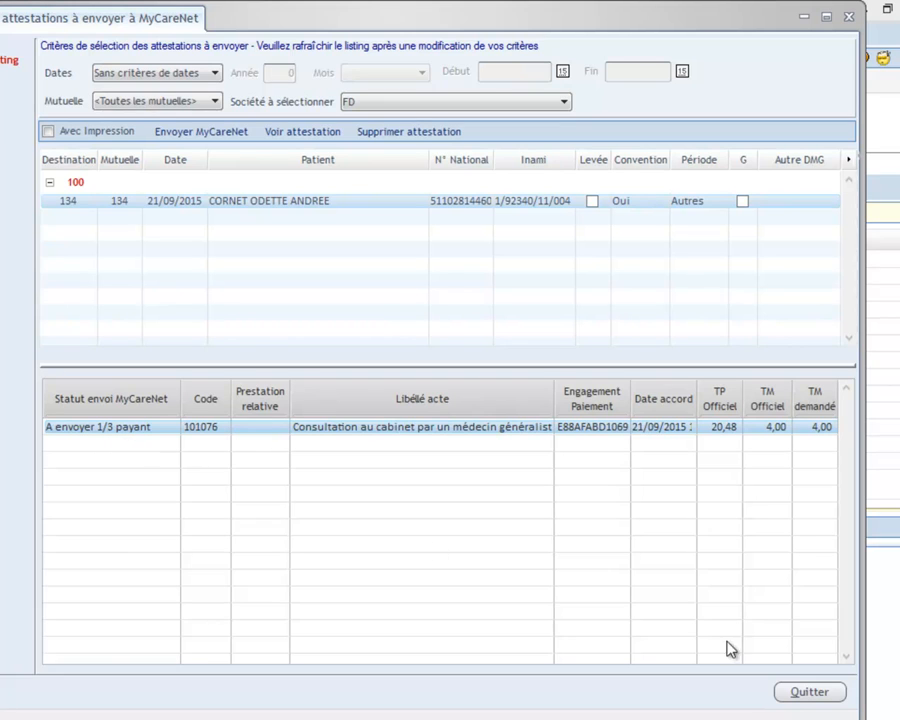
left_click(836, 694)
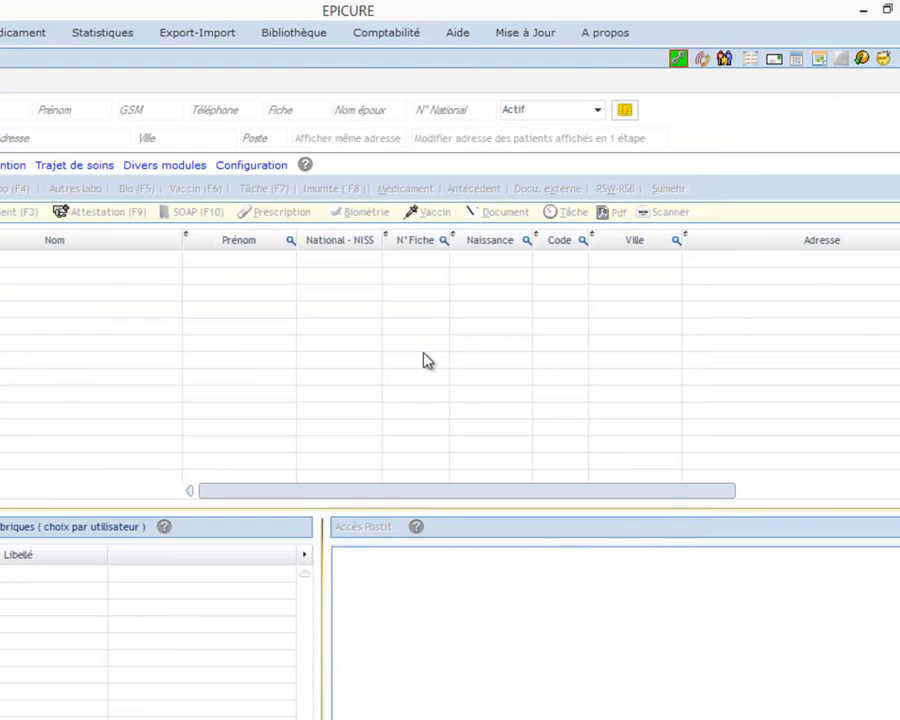
Open Comptabilité's list of sends and received messages and view the final settlement message details.
left_click(386, 32)
mouse_move(405, 113)
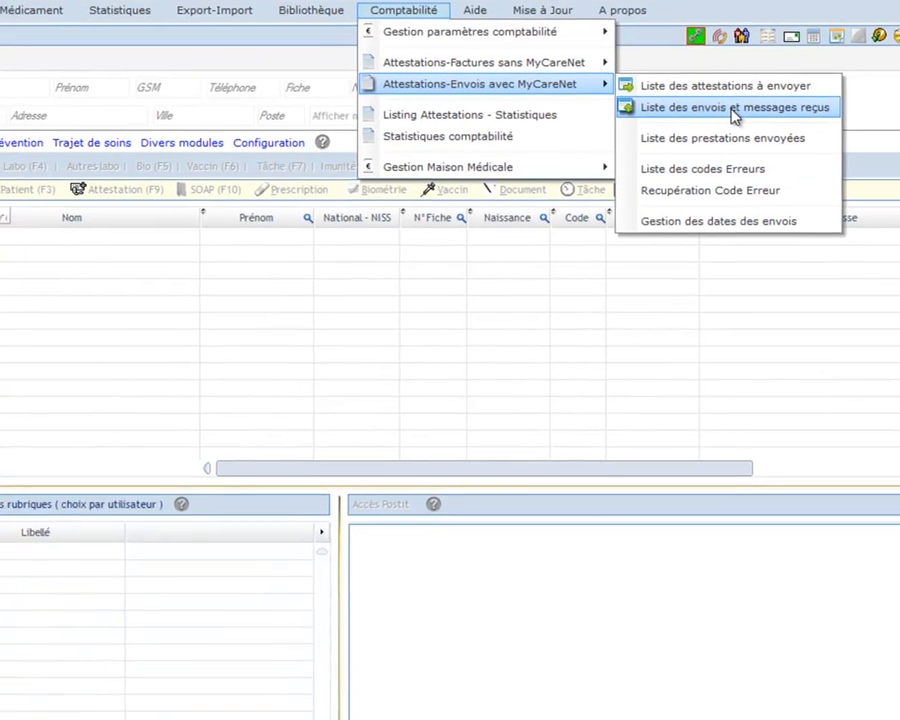
left_click(712, 132)
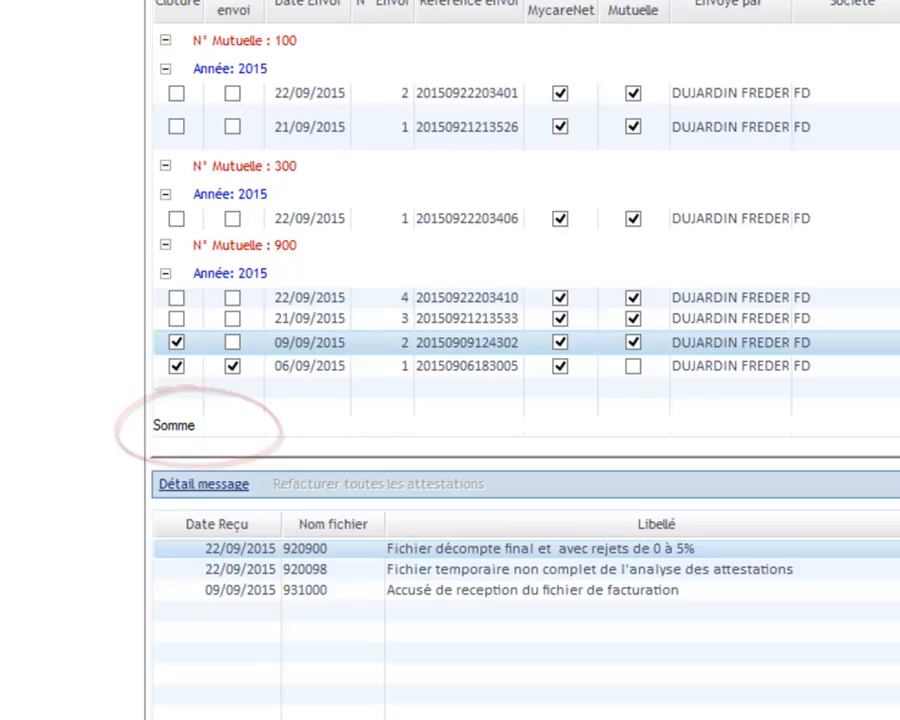
left_click(194, 423)
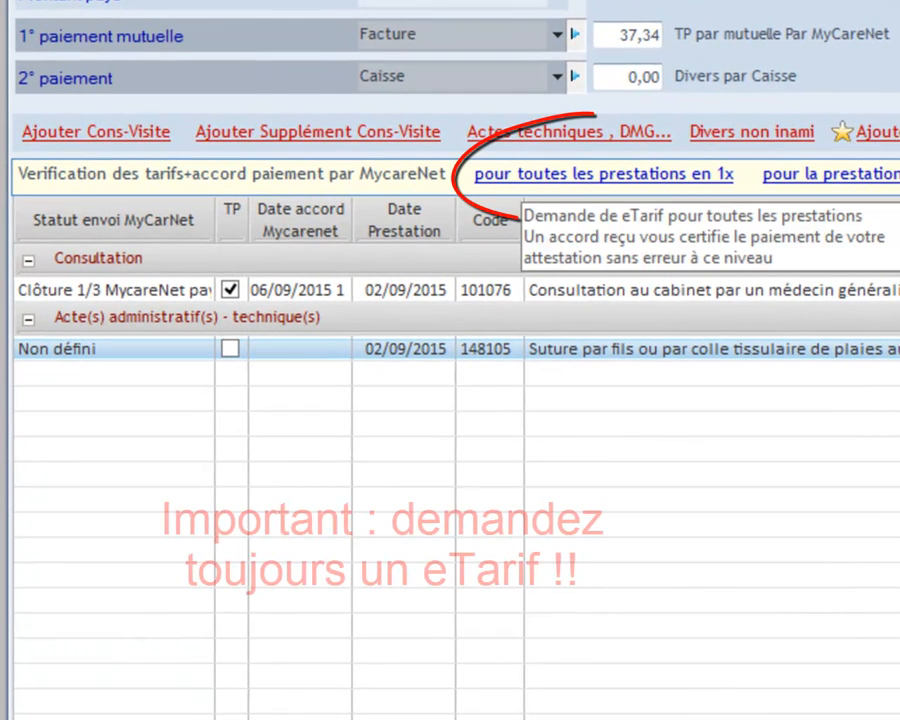
Request an eTarif for all services on the attestation at once.
left_click(519, 178)
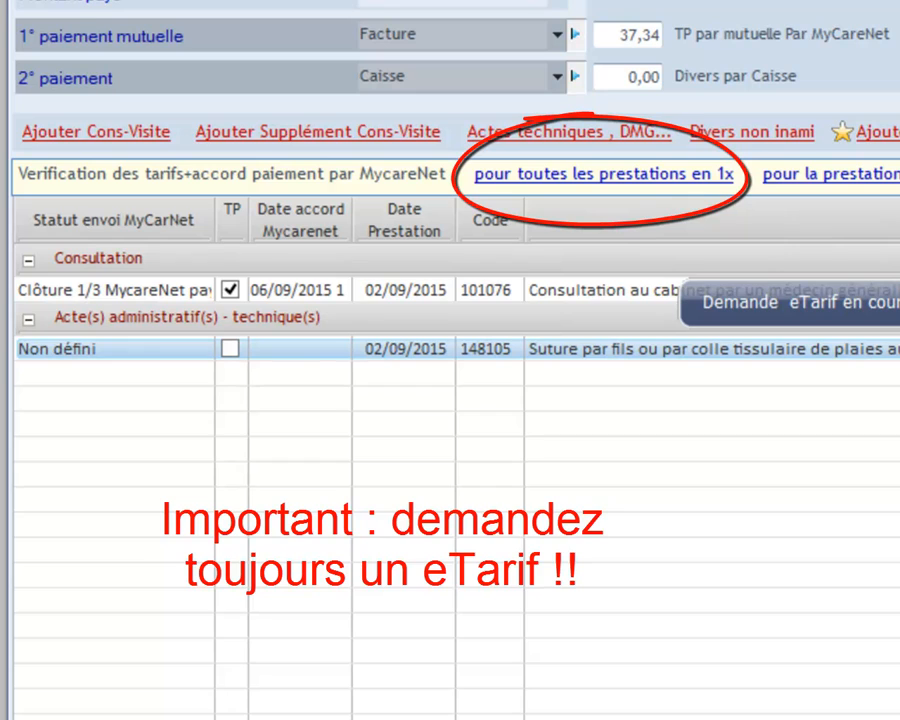